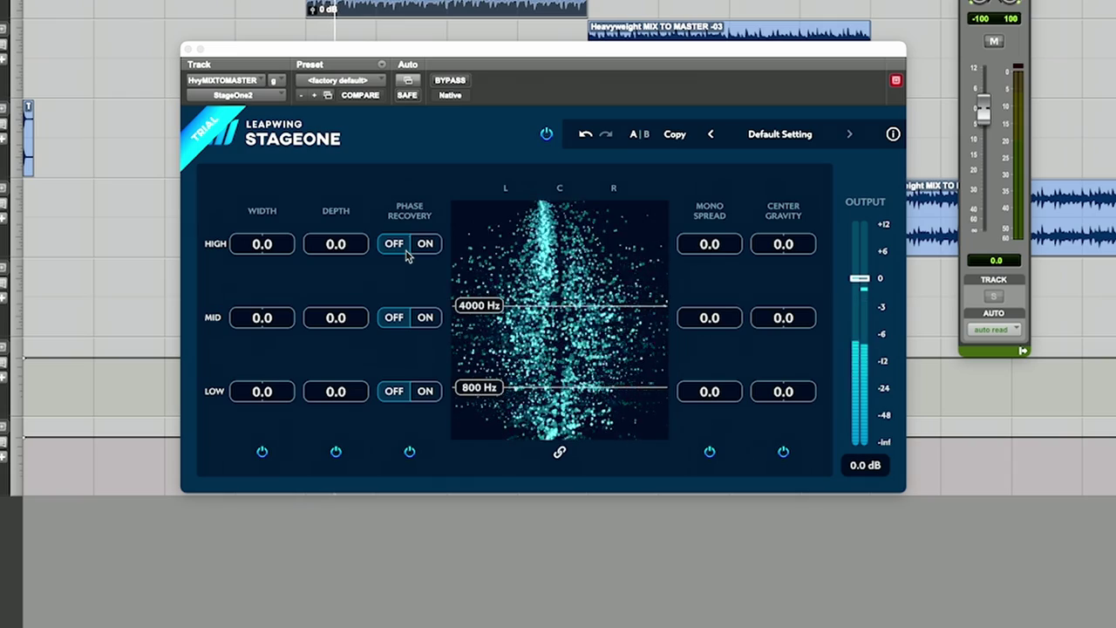
Step: Switch the High band's Phase Recovery off in StageOne on the mix bus
{"action": "left_click", "coordinate": [415, 246]}
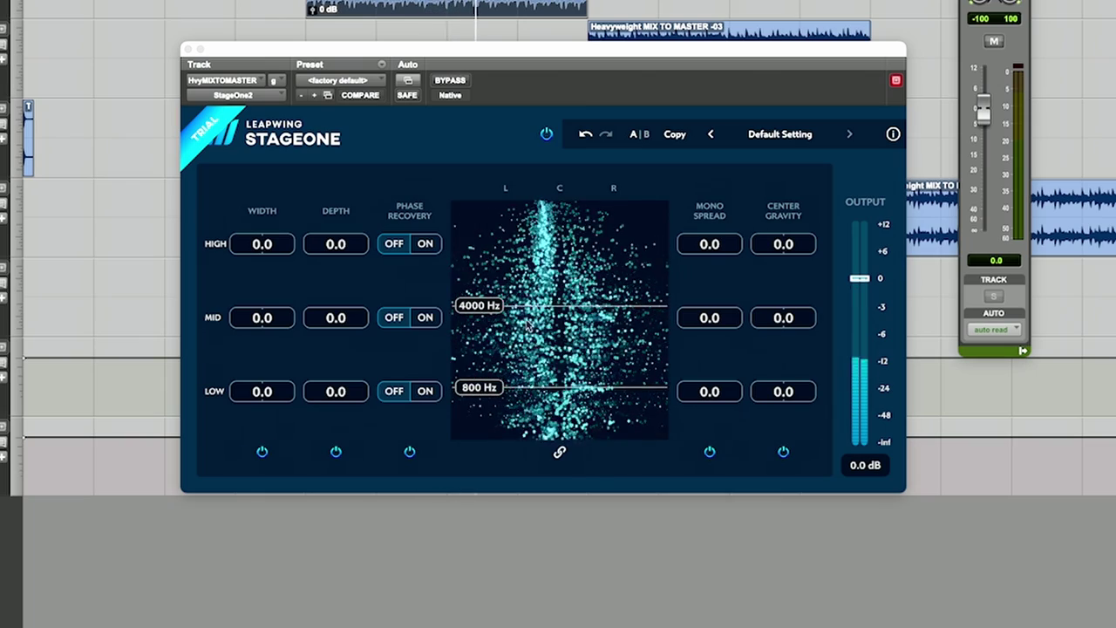
Step: Raise StageOne's upper crossover from 4000 Hz to about 4270 Hz
{"action": "left_click_drag", "start_coordinate": [478, 305], "coordinate": [560, 299]}
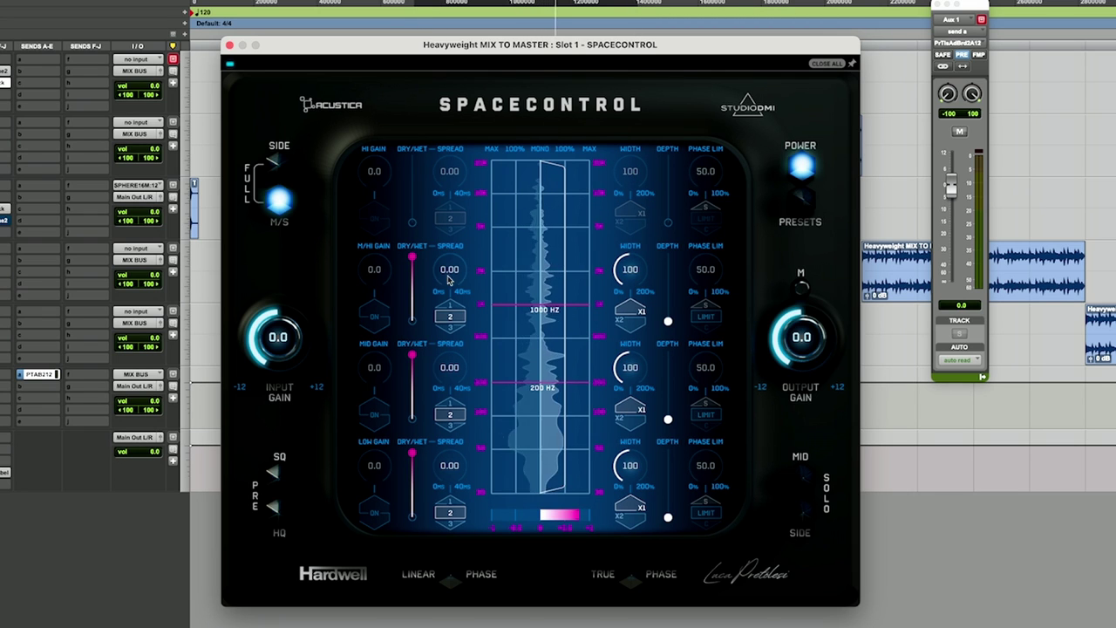
{"action": "mouse_move", "coordinate": [451, 277]}
{"action": "left_mouse_down"}
{"action": "mouse_move", "coordinate": [453, 125]}
{"action": "mouse_move", "coordinate": [445, 291]}
{"action": "left_mouse_up"}
{"action": "mouse_move", "coordinate": [453, 275]}
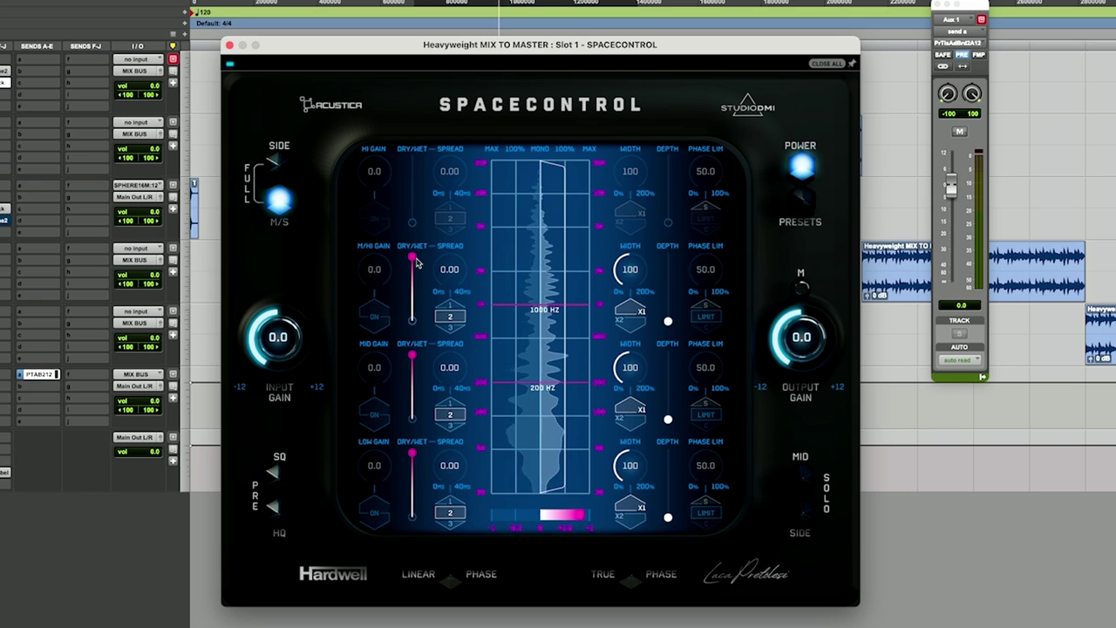
Step: Lower SpaceControl's M/HI dry/wet, then change the M/HI width from 100 to 0
{"action": "left_click_drag", "start_coordinate": [416, 263], "coordinate": [415, 300]}
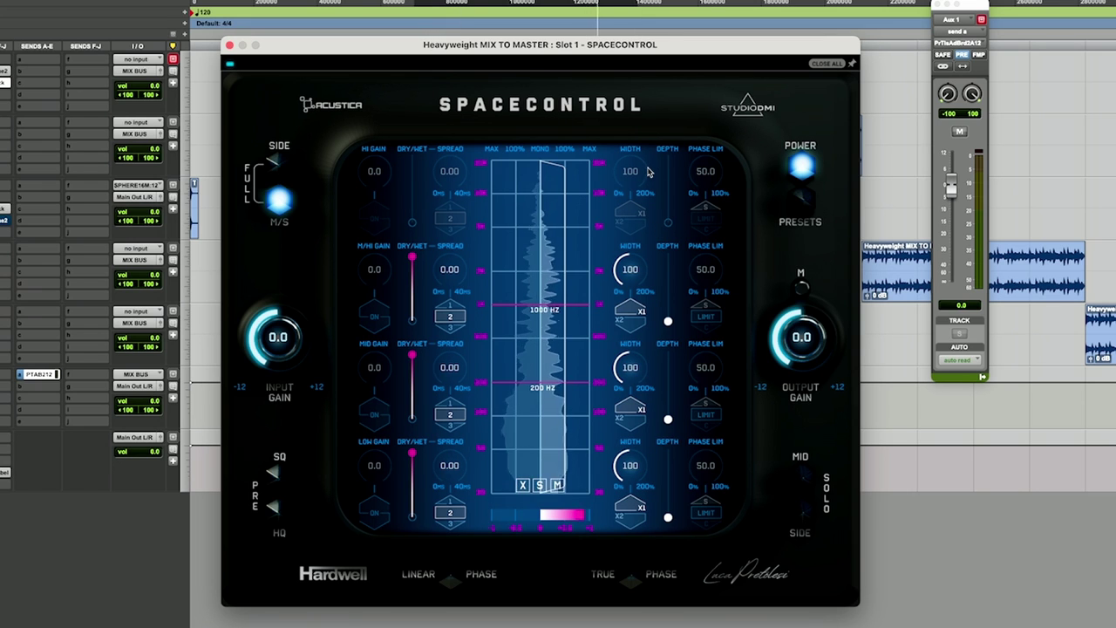
{"action": "mouse_move", "coordinate": [647, 182]}
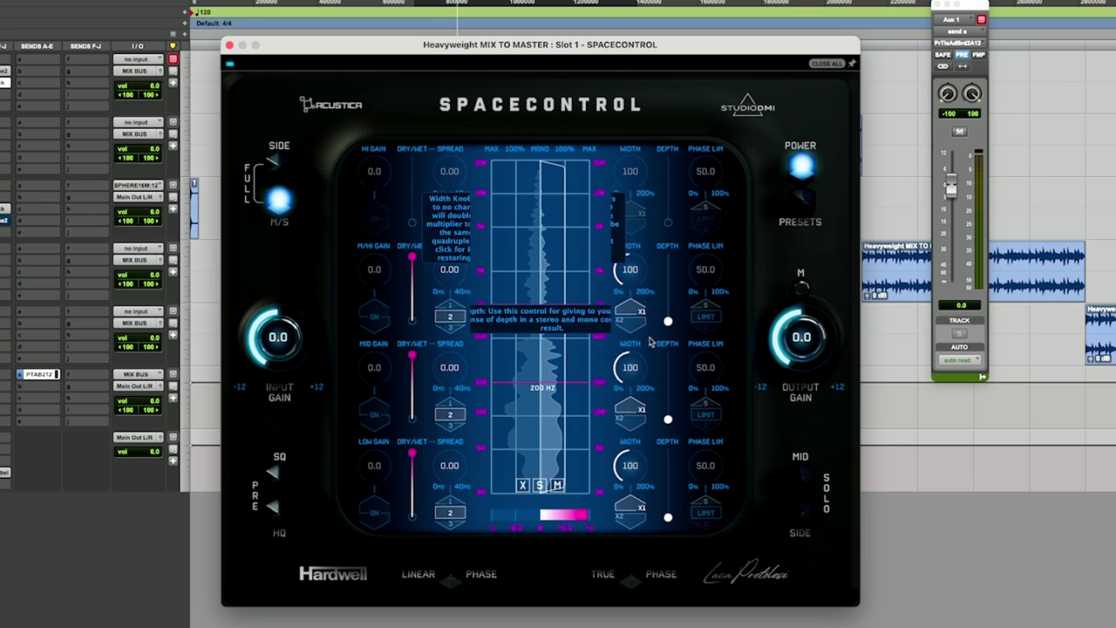
{"action": "left_click_drag", "start_coordinate": [629, 270], "coordinate": [629, 425]}
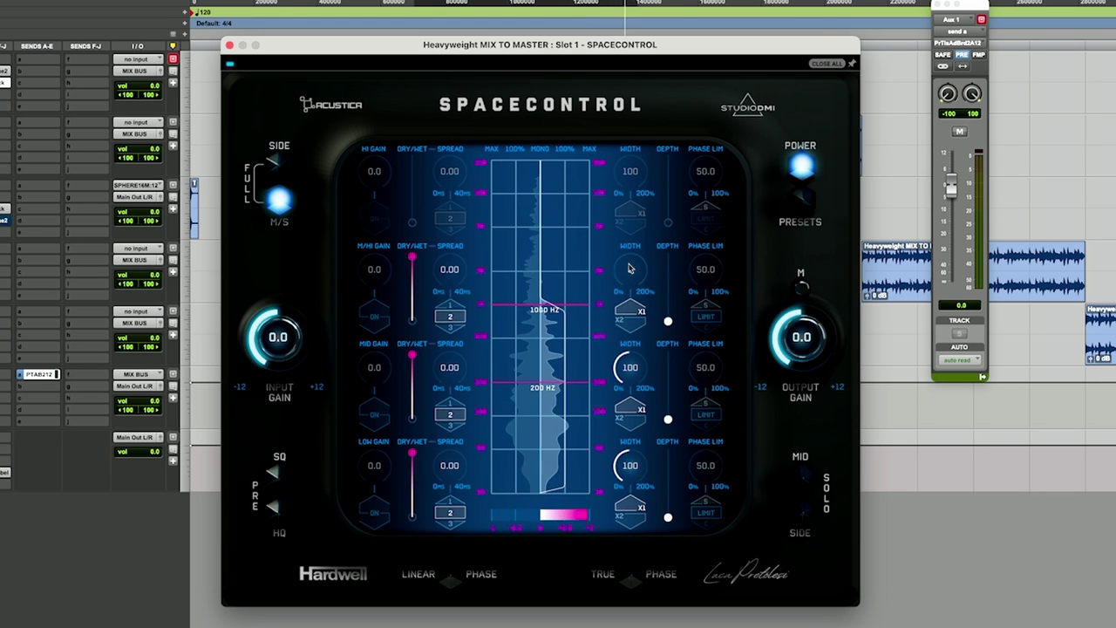
Step: Set the M/HI multiplier to X2 and width to 200, and enable its phase limiter at 50.0
{"action": "left_click", "coordinate": [634, 328]}
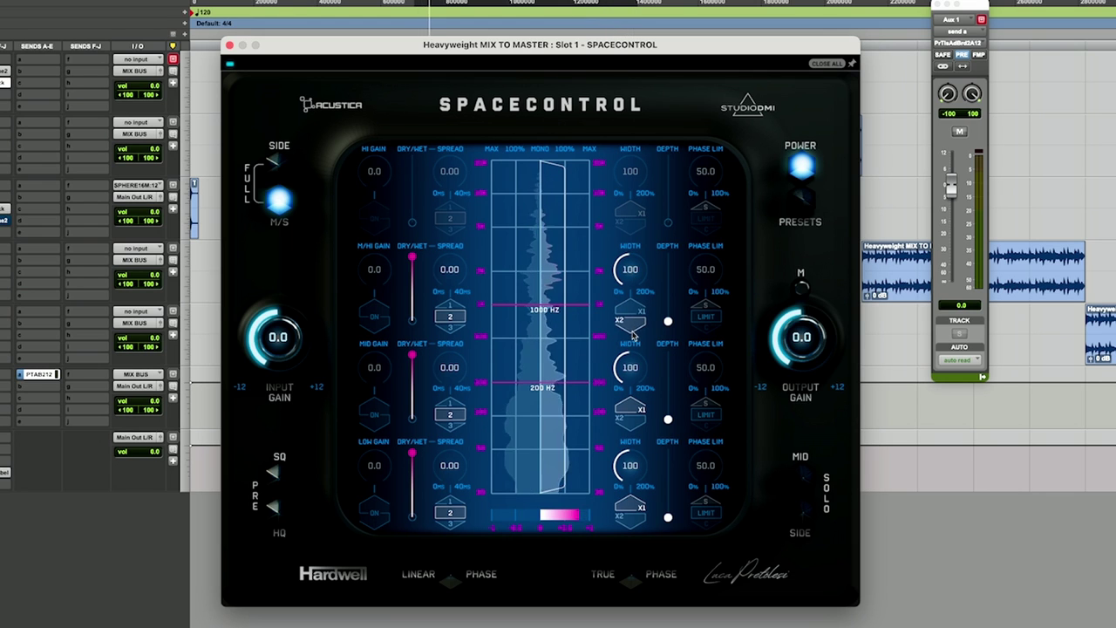
{"action": "left_click", "coordinate": [632, 332]}
{"action": "left_click", "coordinate": [631, 324]}
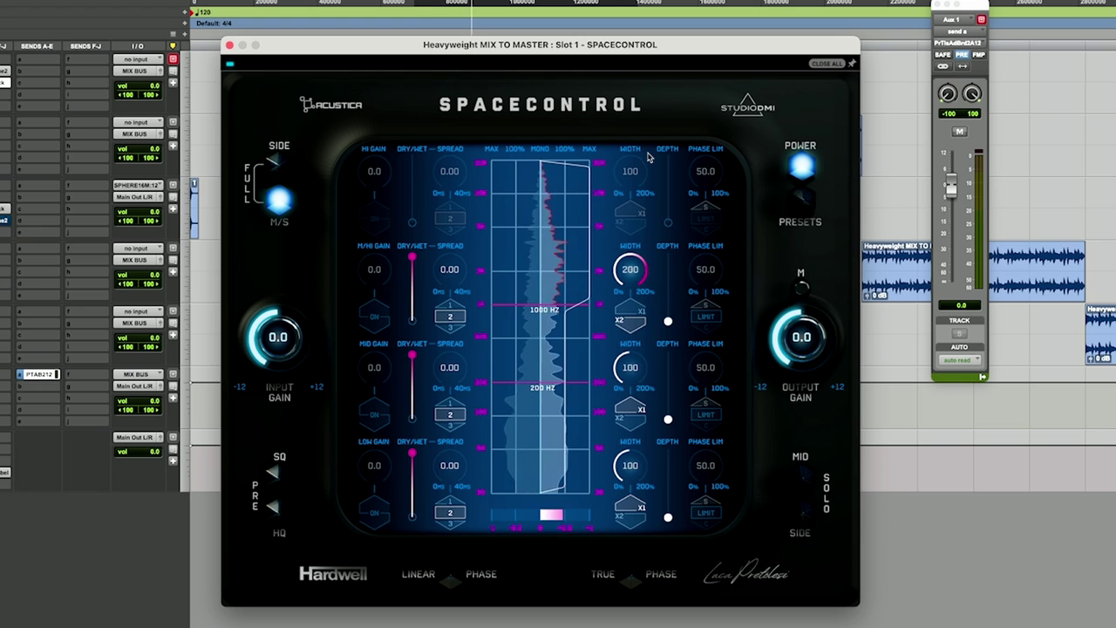
{"action": "left_click", "coordinate": [642, 278], "text": "alt"}
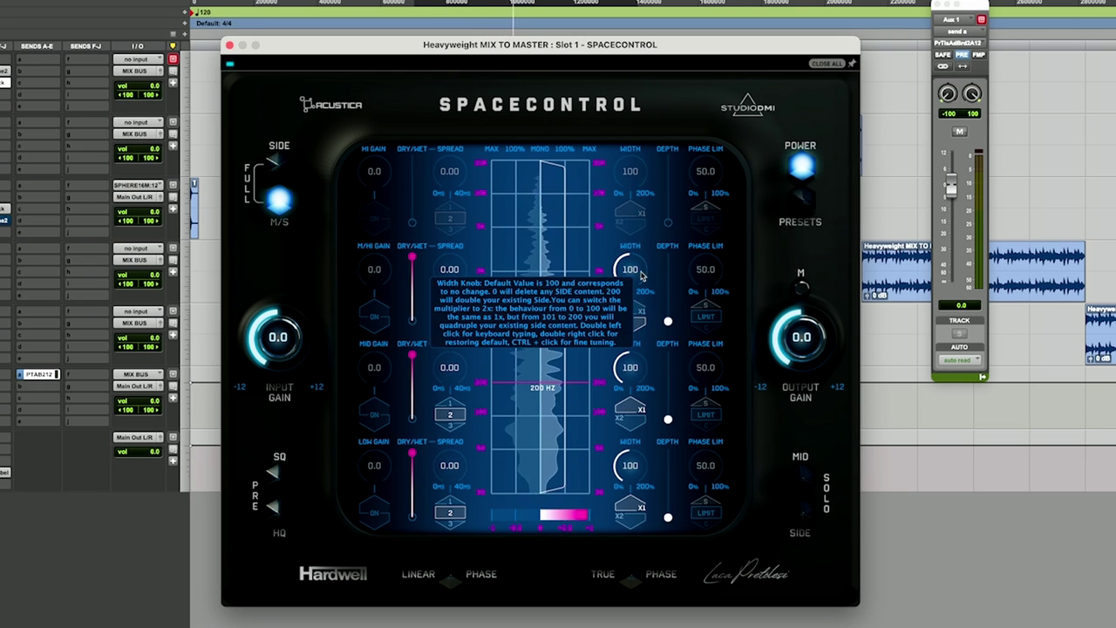
{"action": "left_click_drag", "start_coordinate": [642, 276], "coordinate": [641, 254]}
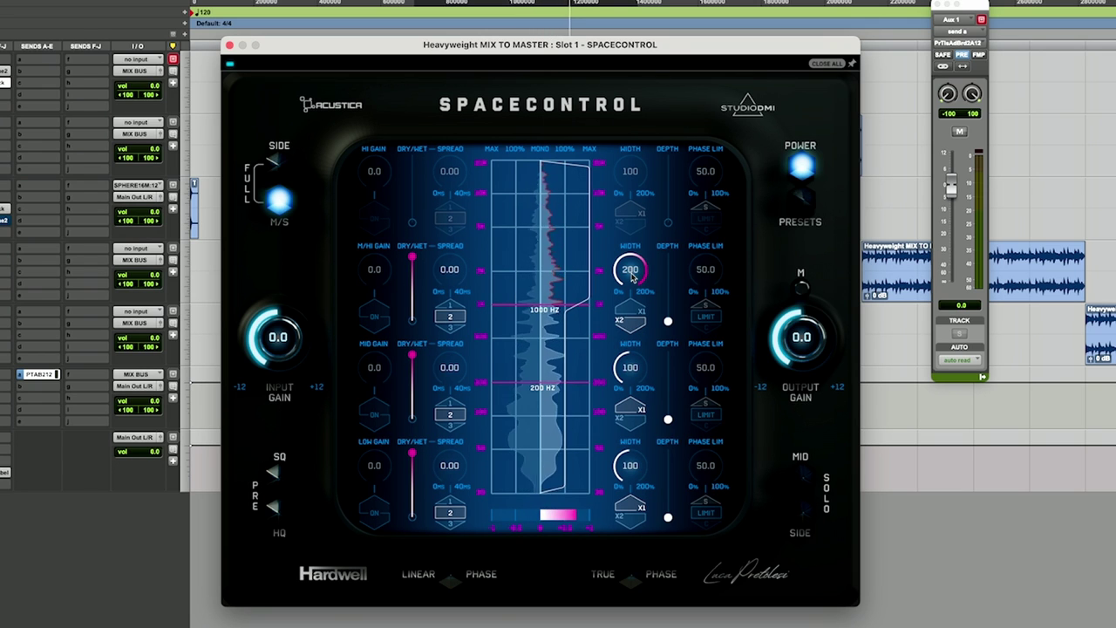
{"action": "mouse_move", "coordinate": [633, 277]}
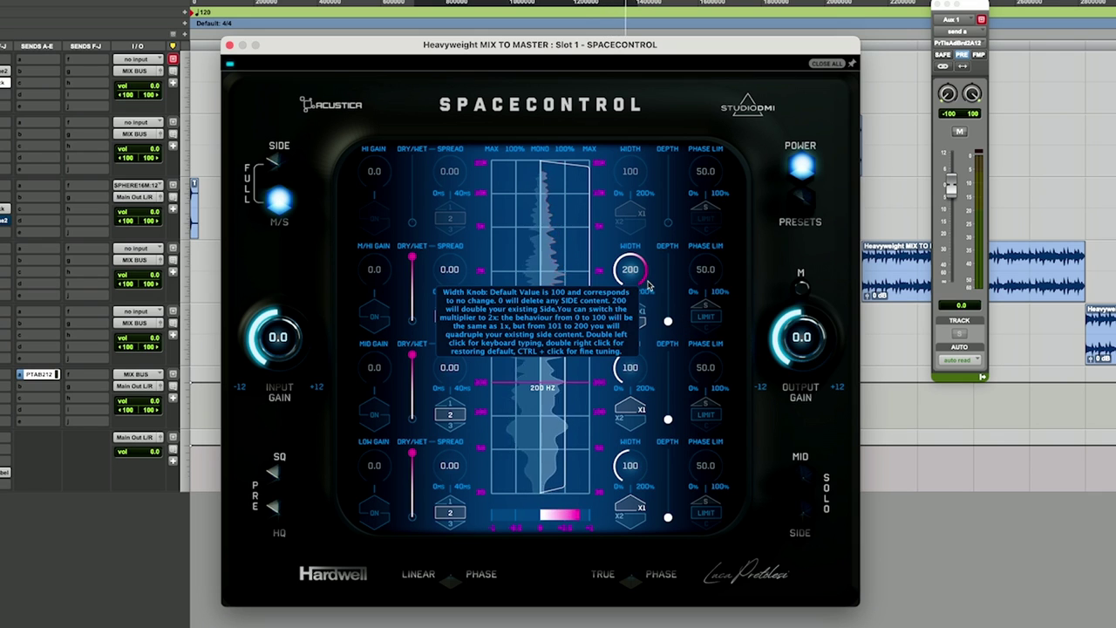
{"action": "left_click", "coordinate": [713, 318]}
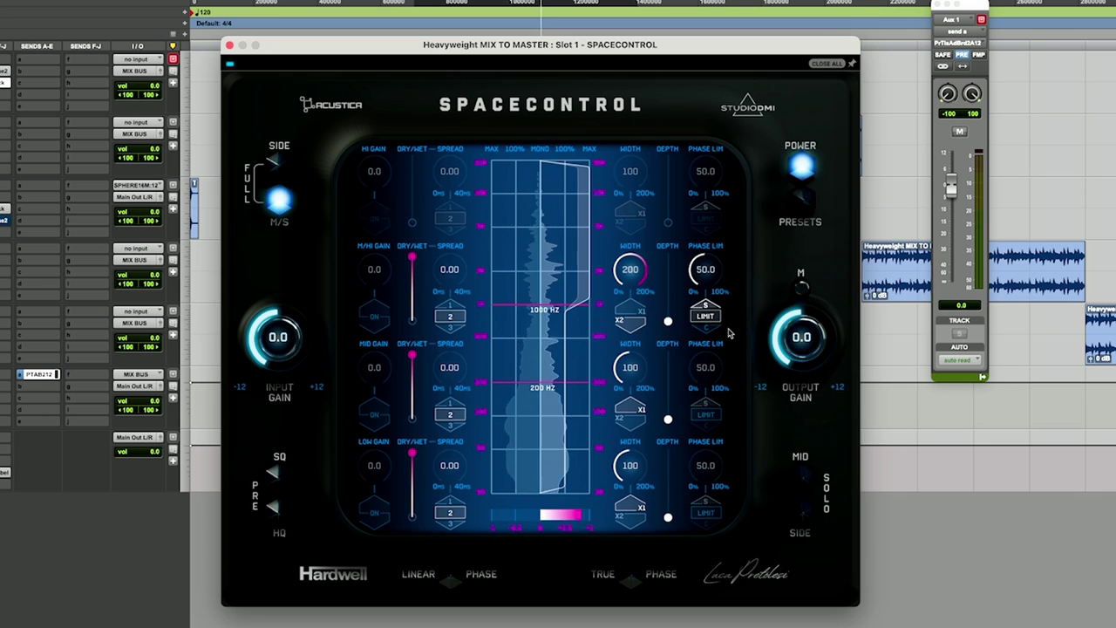
Step: A/B the M/HI phase limiter off and on, leaving it engaged
{"action": "left_click", "coordinate": [706, 315]}
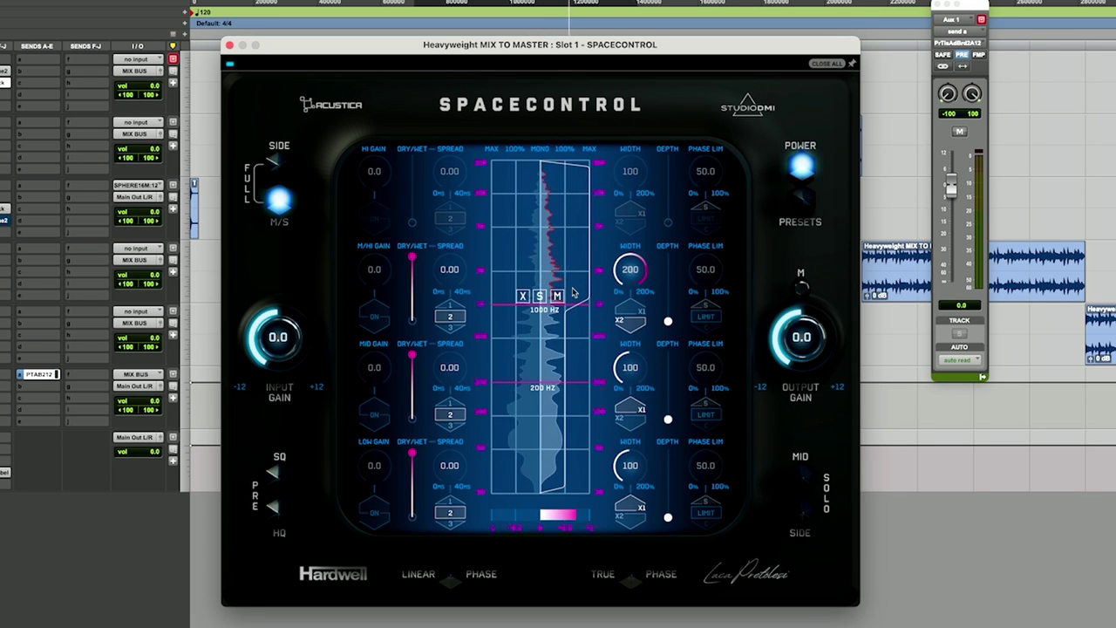
{"action": "left_click", "coordinate": [707, 315]}
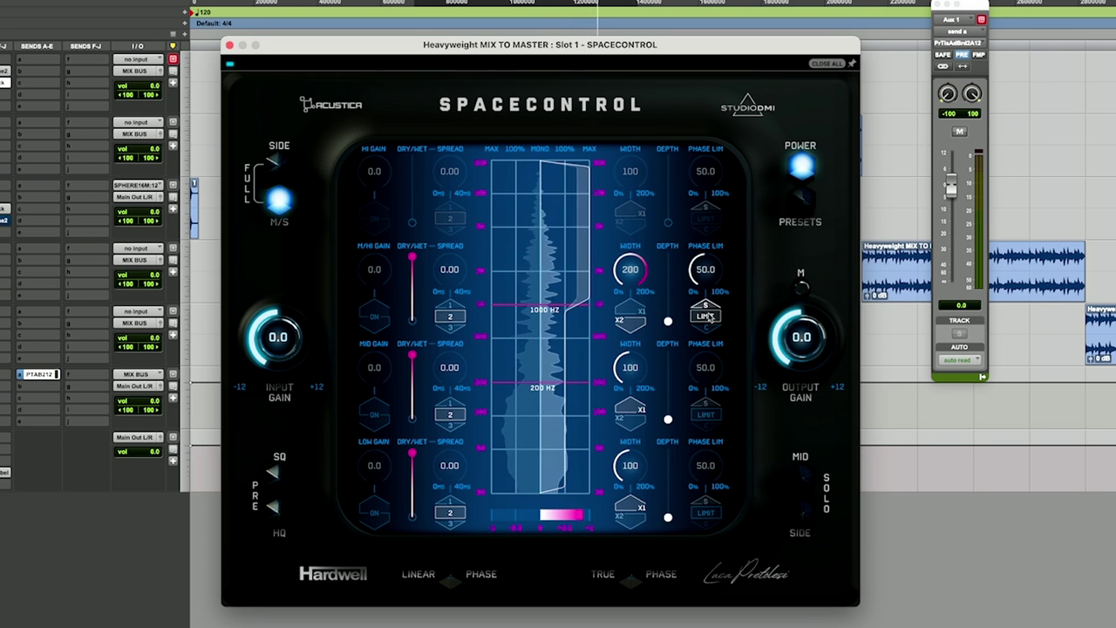
{"action": "left_click", "coordinate": [707, 315]}
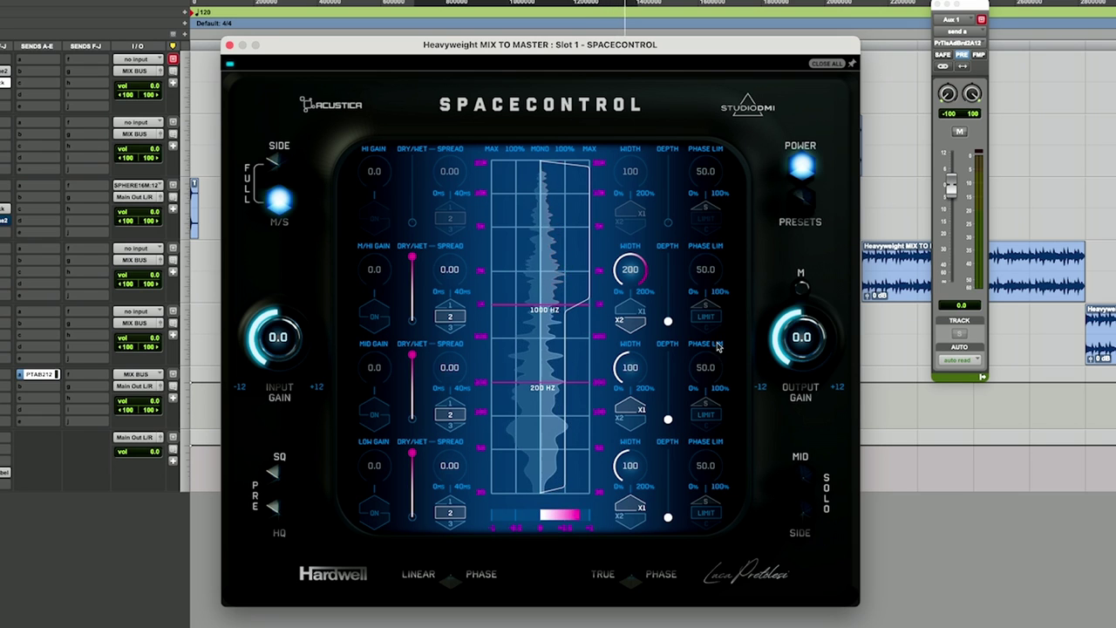
{"action": "left_click", "coordinate": [707, 316]}
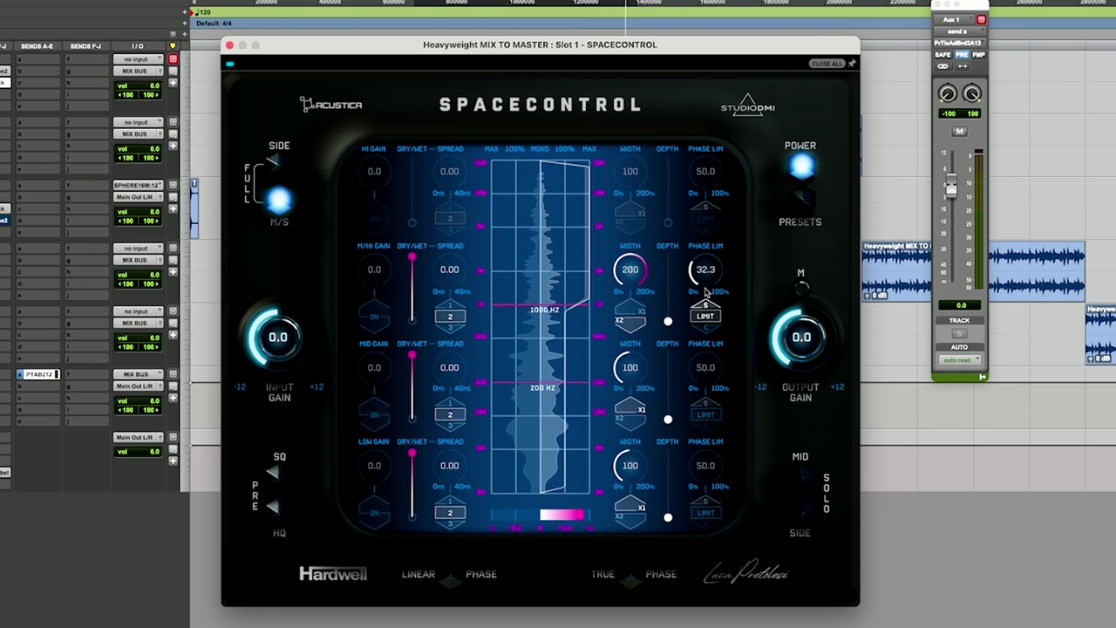
{"action": "mouse_move", "coordinate": [706, 293]}
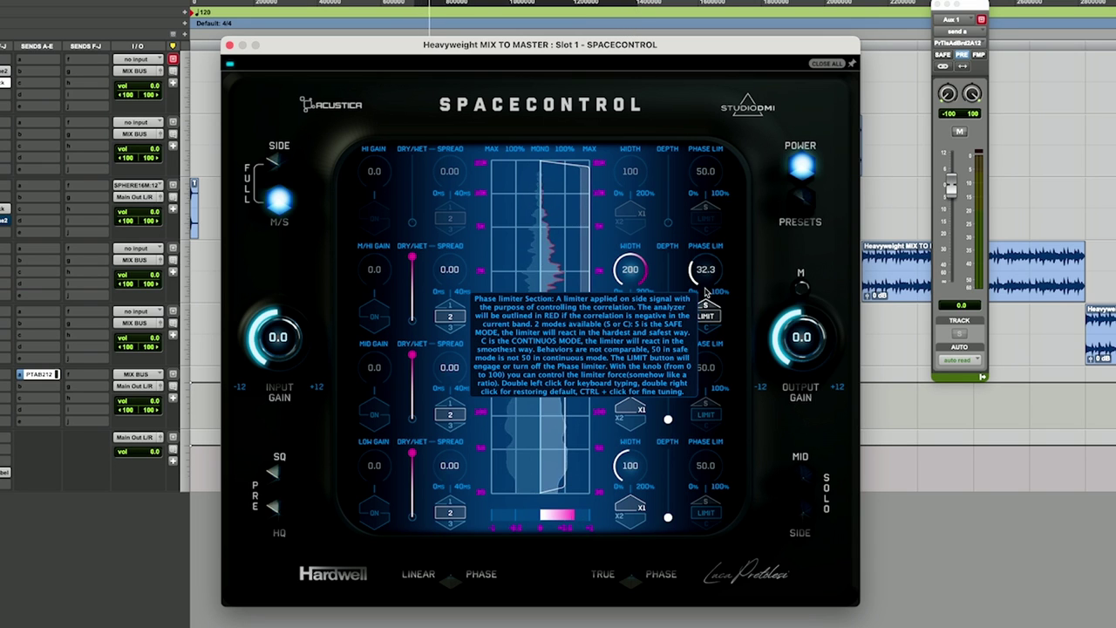
{"action": "mouse_move", "coordinate": [813, 360]}
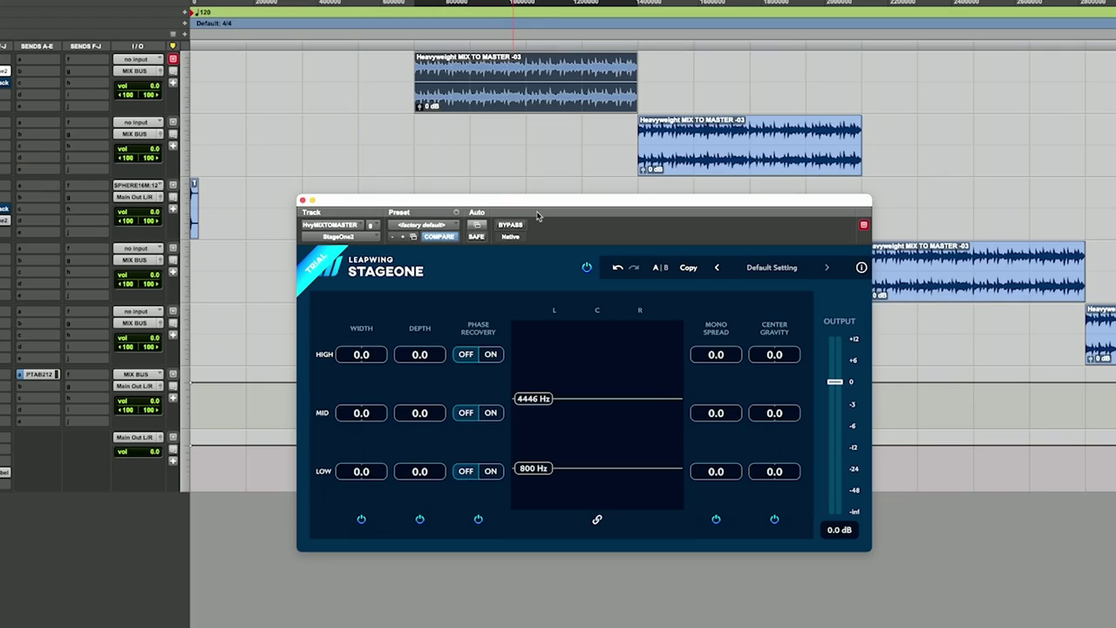
Step: Start playback and raise StageOne's Mid and High band widths to 100.0, checking against bypass
{"action": "left_click_drag", "start_coordinate": [539, 215], "coordinate": [537, 206]}
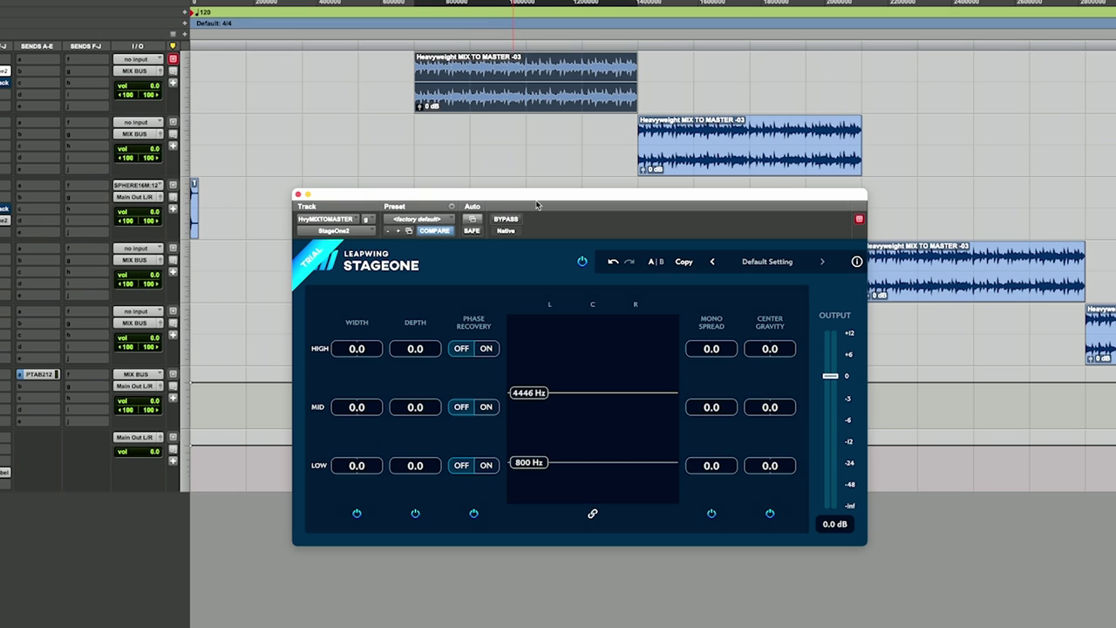
{"action": "key", "text": "space"}
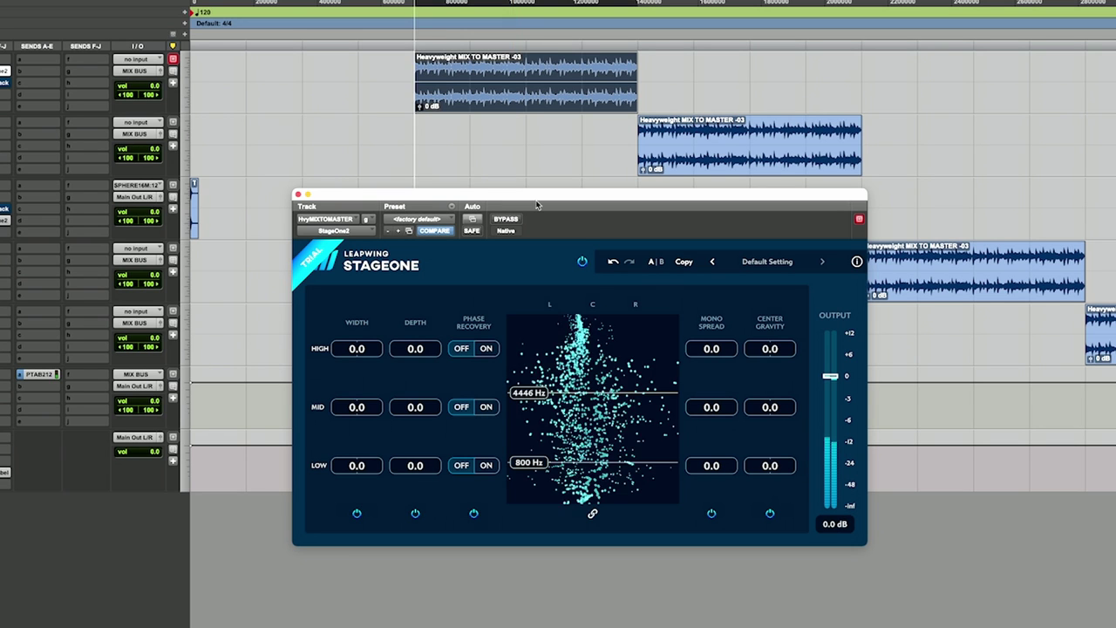
{"action": "left_click_drag", "start_coordinate": [355, 406], "coordinate": [354, 331]}
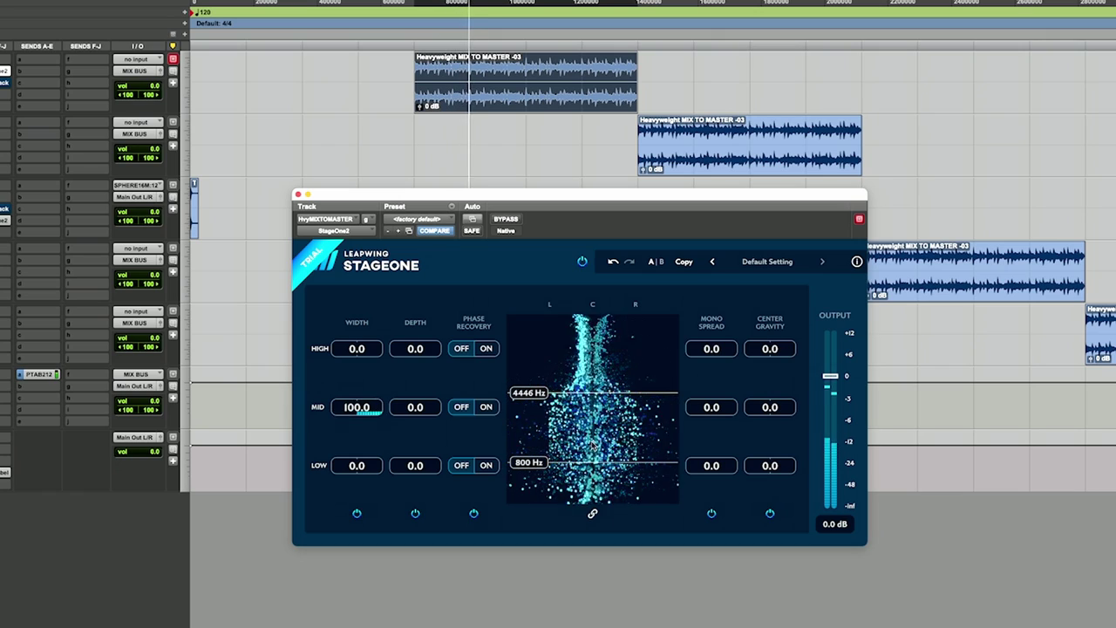
{"action": "scroll", "coordinate": [370, 401], "scroll_direction": "down", "scroll_amount": 10}
{"action": "left_click_drag", "start_coordinate": [357, 349], "coordinate": [357, 296]}
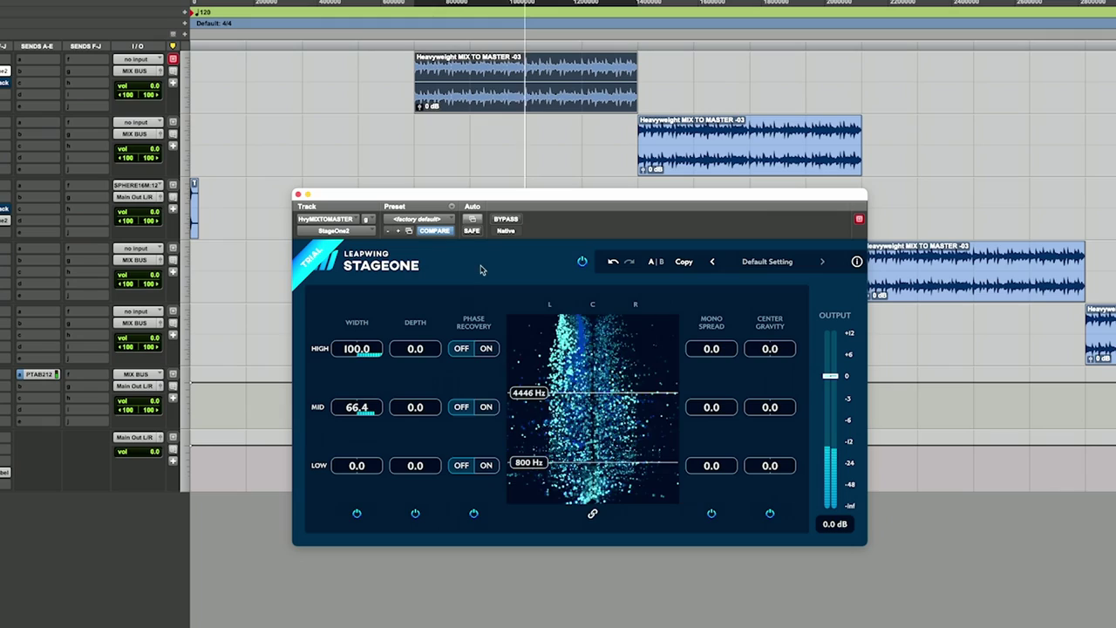
{"action": "left_click", "coordinate": [507, 219]}
{"action": "left_click", "coordinate": [507, 220]}
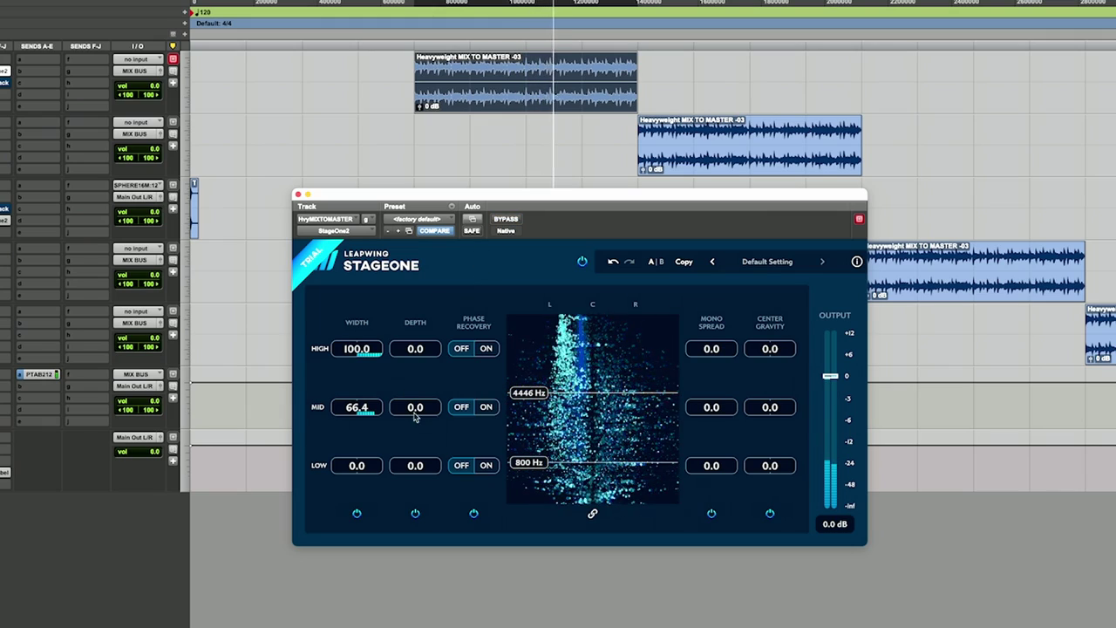
Step: Compare against bypass, then move StageOne's crossovers to 521 Hz and 5214 Hz
{"action": "scroll", "coordinate": [413, 409], "scroll_direction": "up", "scroll_amount": 5}
{"action": "scroll", "coordinate": [413, 410], "scroll_direction": "up", "scroll_amount": 10}
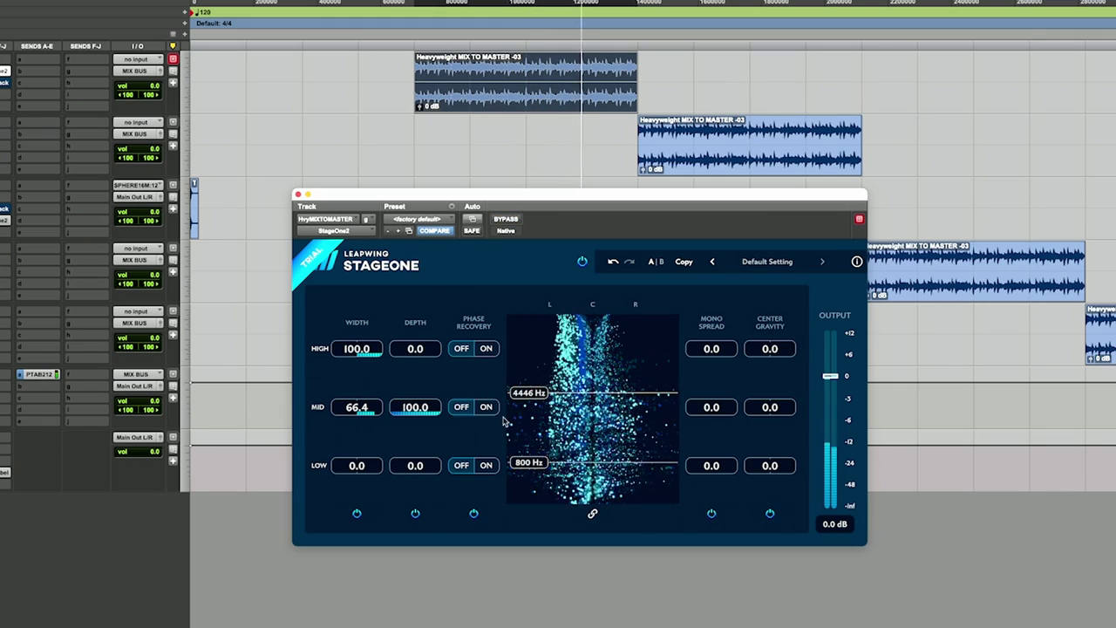
{"action": "scroll", "coordinate": [415, 408], "scroll_direction": "down", "scroll_amount": 5}
{"action": "scroll", "coordinate": [415, 353], "scroll_direction": "up", "scroll_amount": 15}
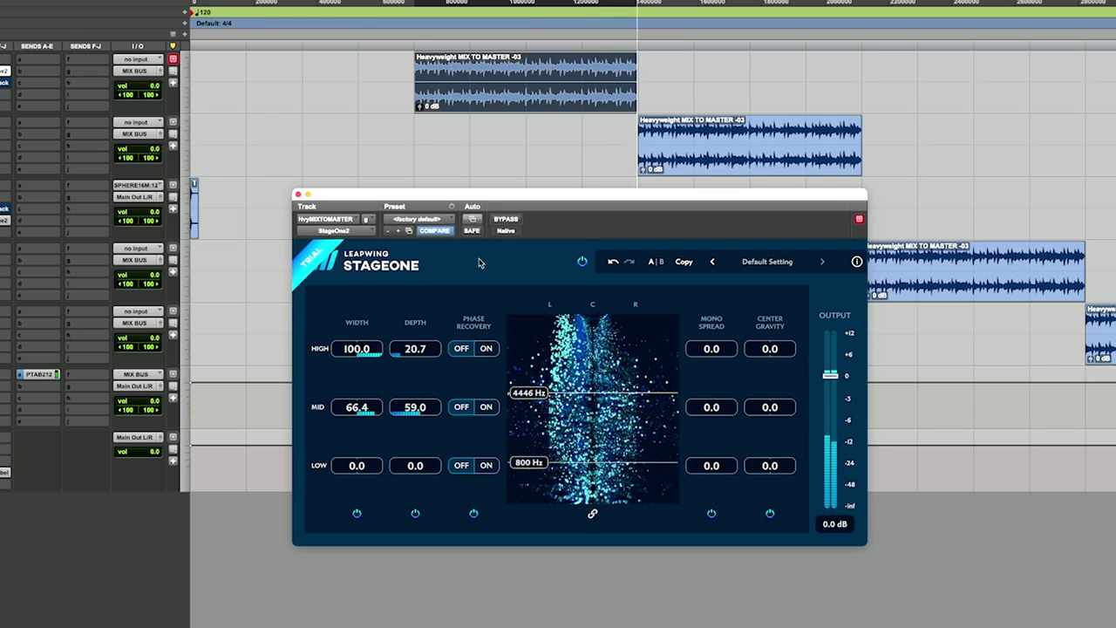
{"action": "left_click", "coordinate": [507, 220]}
{"action": "left_click", "coordinate": [516, 221]}
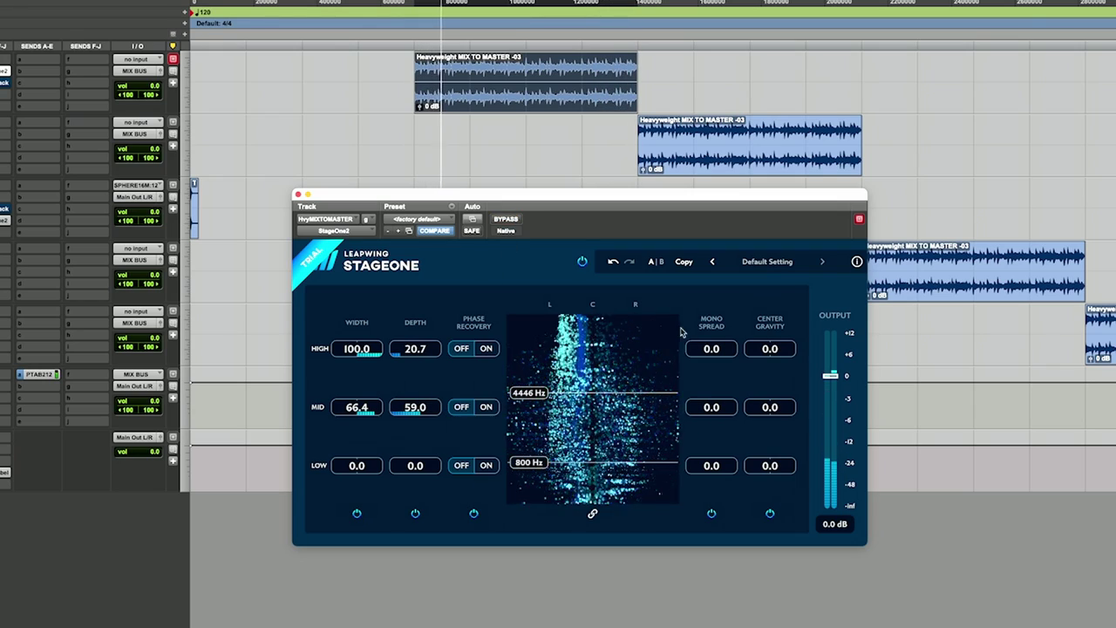
{"action": "scroll", "coordinate": [748, 353], "scroll_direction": "up", "scroll_amount": 15}
{"action": "scroll", "coordinate": [735, 349], "scroll_direction": "down", "scroll_amount": 8}
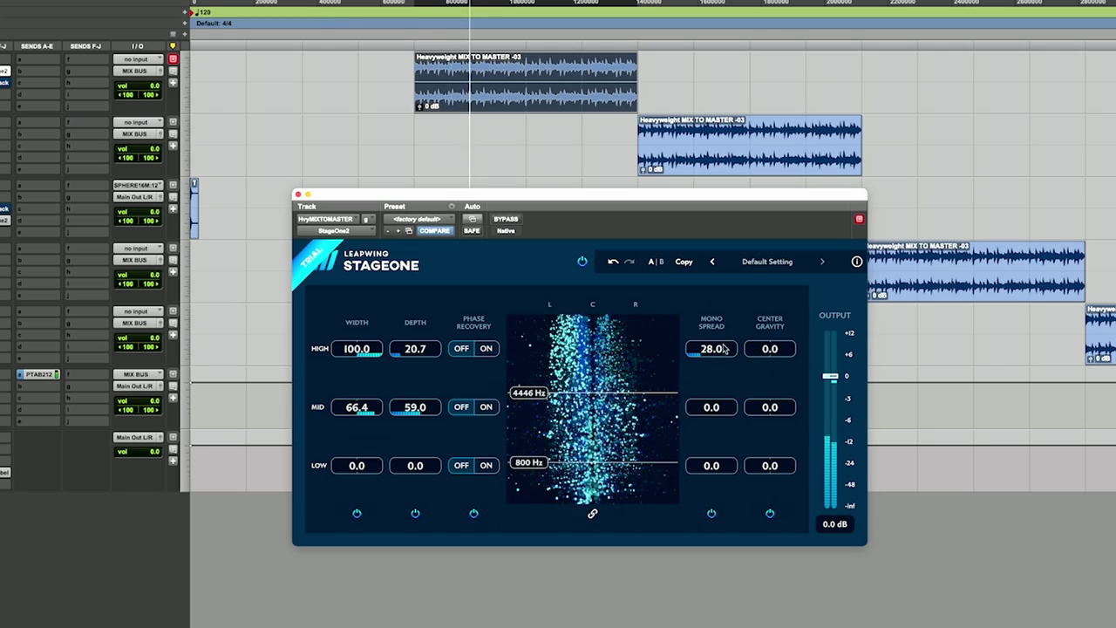
{"action": "scroll", "coordinate": [706, 352], "scroll_direction": "down", "scroll_amount": 1}
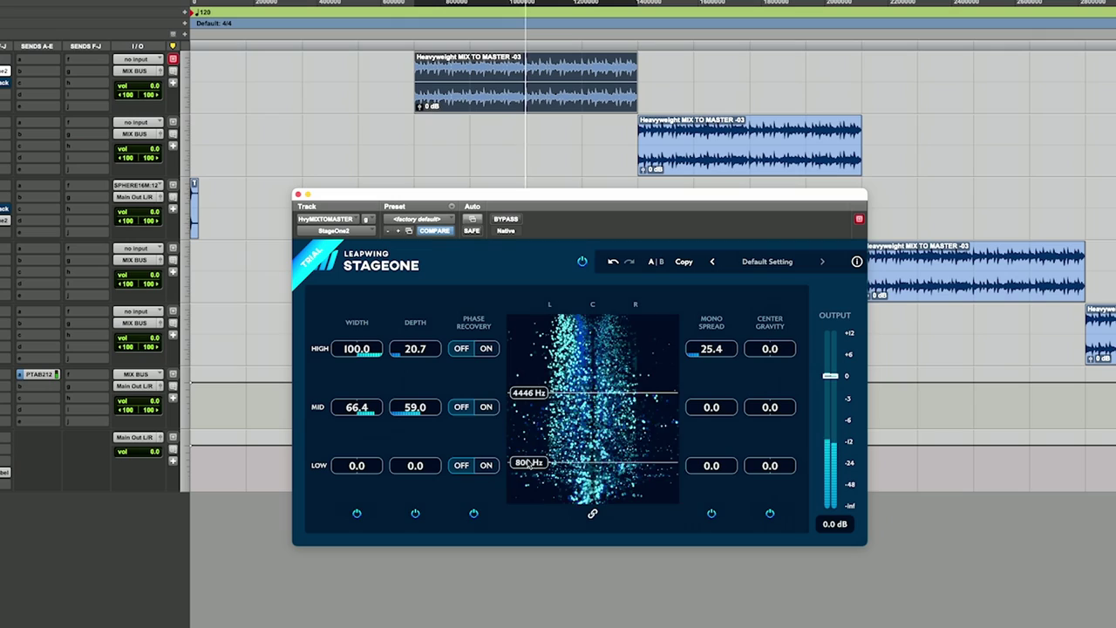
{"action": "left_click_drag", "start_coordinate": [573, 462], "coordinate": [573, 471]}
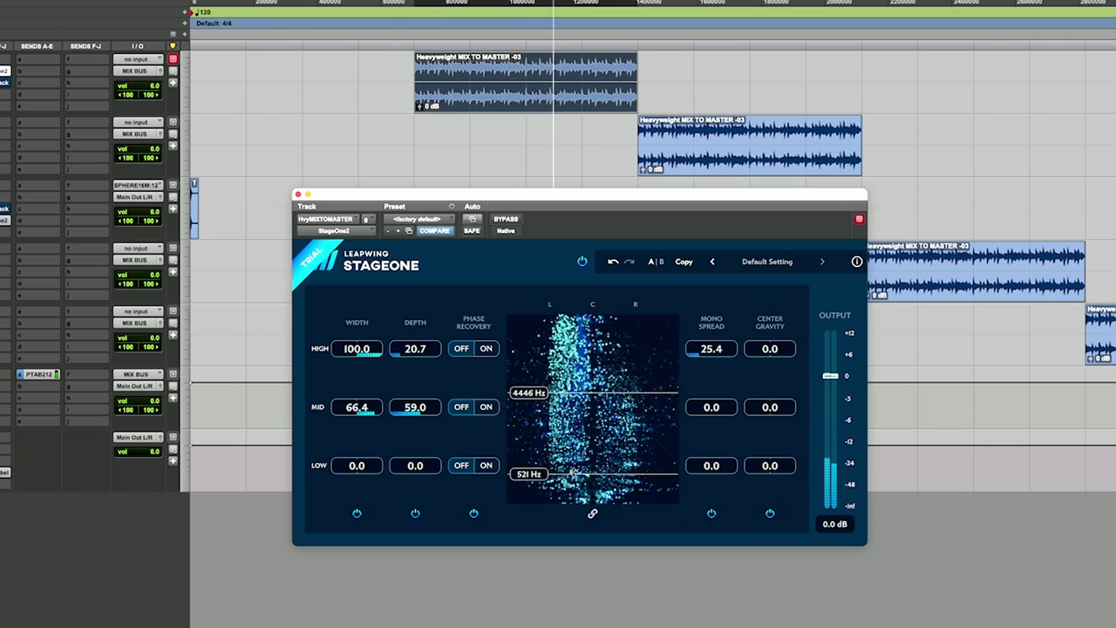
{"action": "left_click_drag", "start_coordinate": [573, 392], "coordinate": [573, 385]}
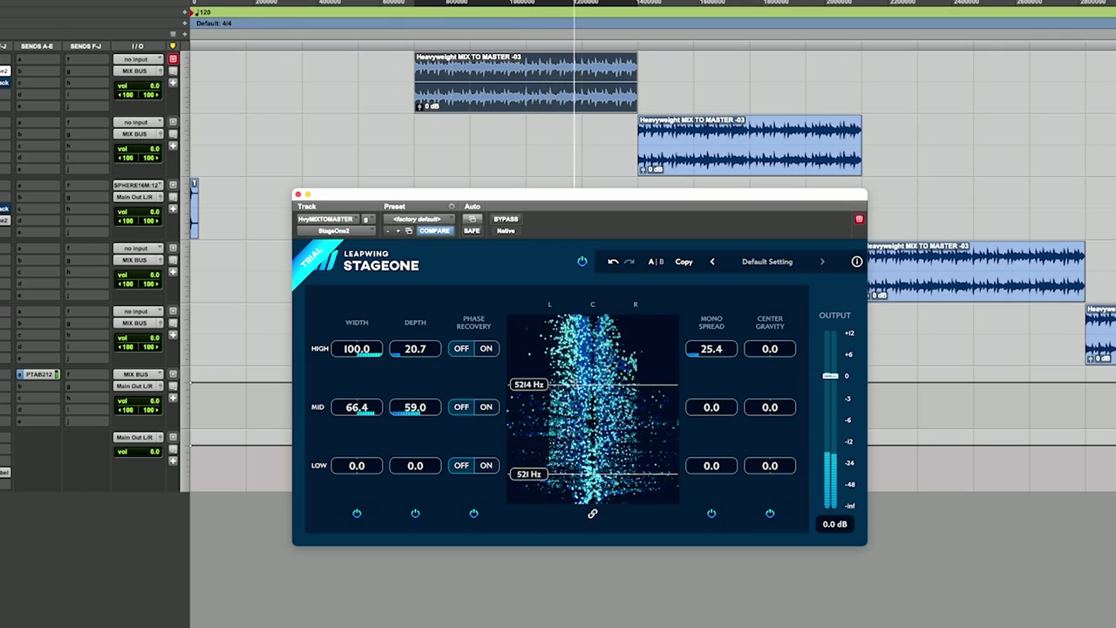
Step: Set the Low band width to -100 with Low Phase Recovery on, A/B against bypass
{"action": "left_click", "coordinate": [505, 218]}
{"action": "left_click", "coordinate": [506, 219]}
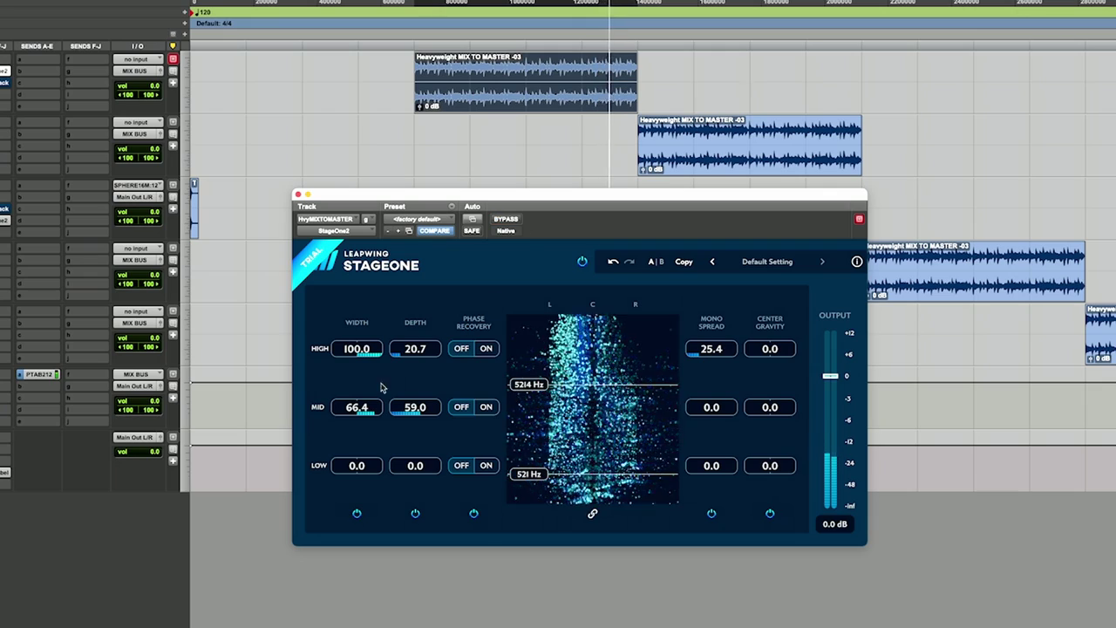
{"action": "left_click_drag", "start_coordinate": [349, 471], "coordinate": [316, 474]}
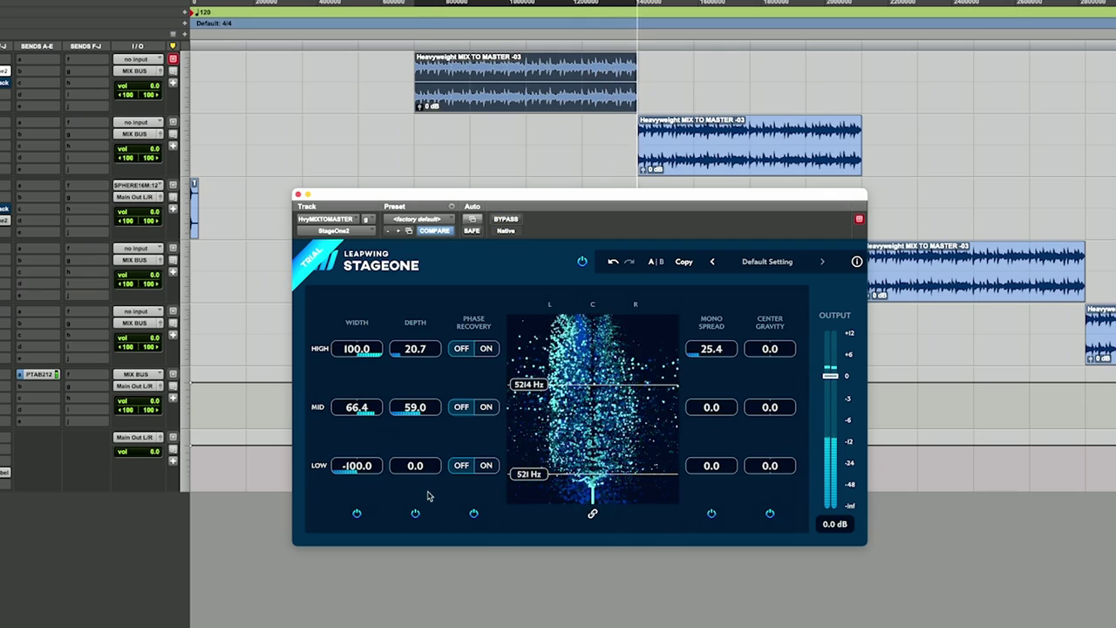
{"action": "left_click", "coordinate": [486, 465]}
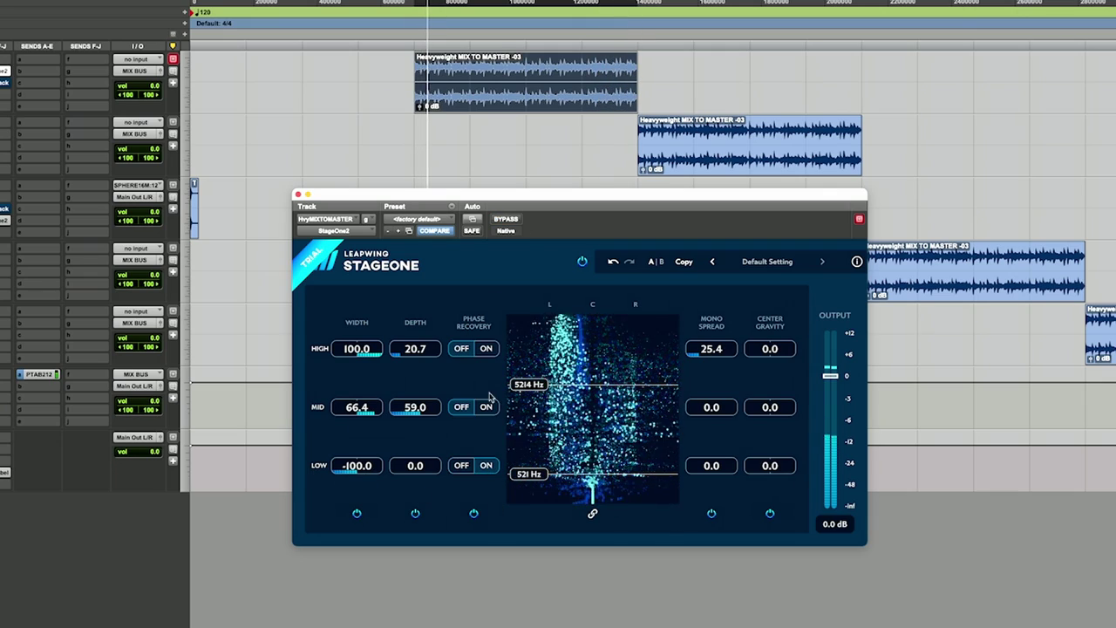
{"action": "left_click", "coordinate": [506, 219]}
{"action": "left_click", "coordinate": [509, 220]}
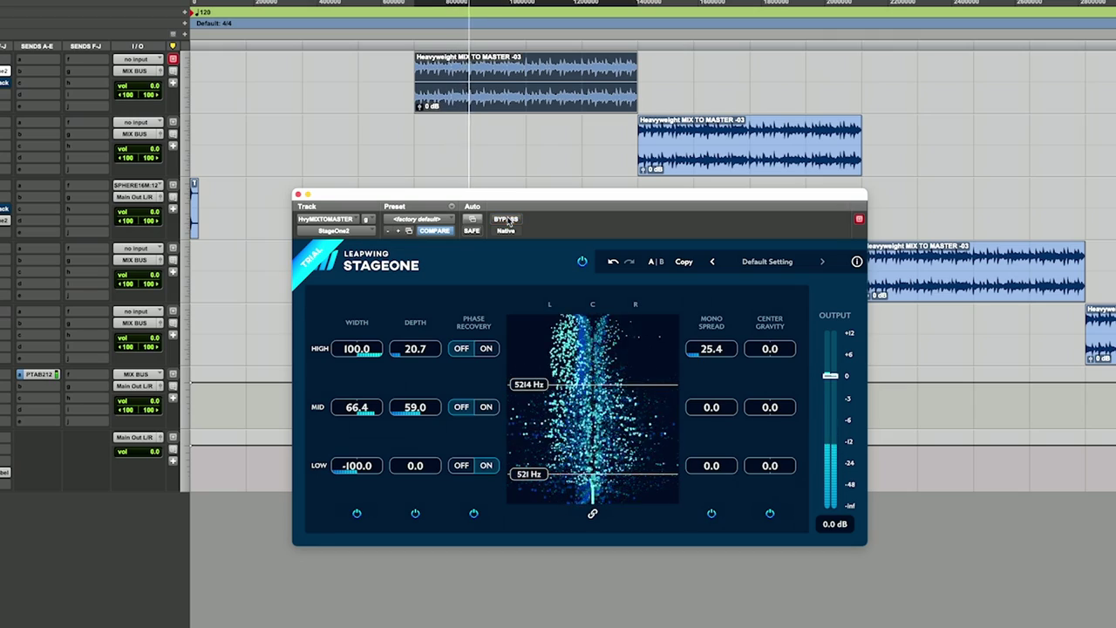
Step: Pull High width to about 53, Mid width to 50.2 and Mid depth to 48.2
{"action": "left_click_drag", "start_coordinate": [501, 194], "coordinate": [495, 185]}
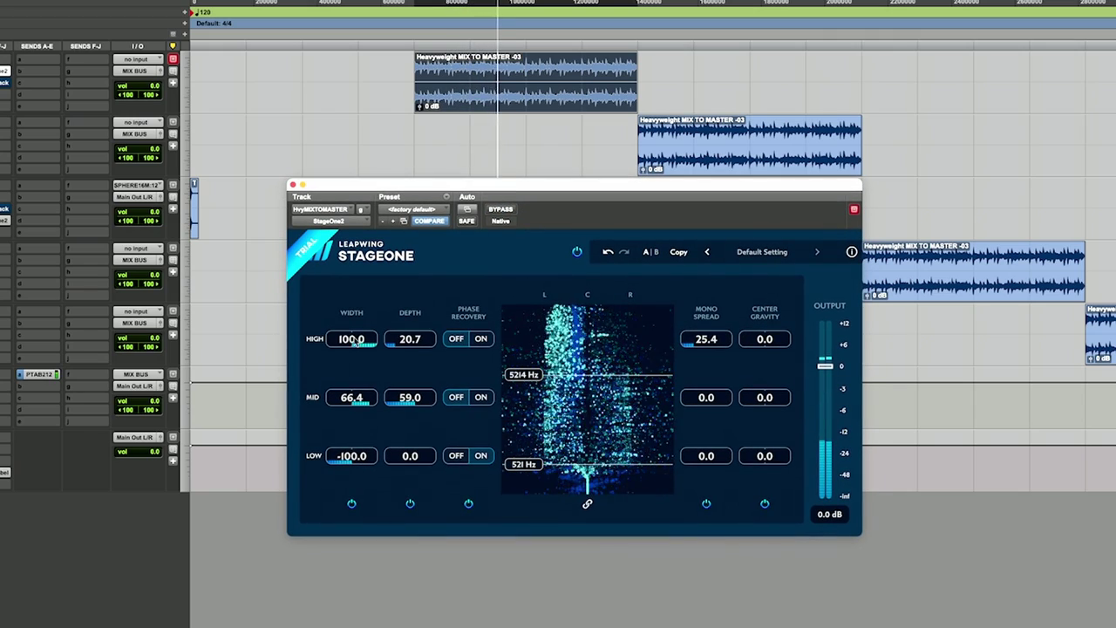
{"action": "left_click_drag", "start_coordinate": [354, 340], "coordinate": [346, 340]}
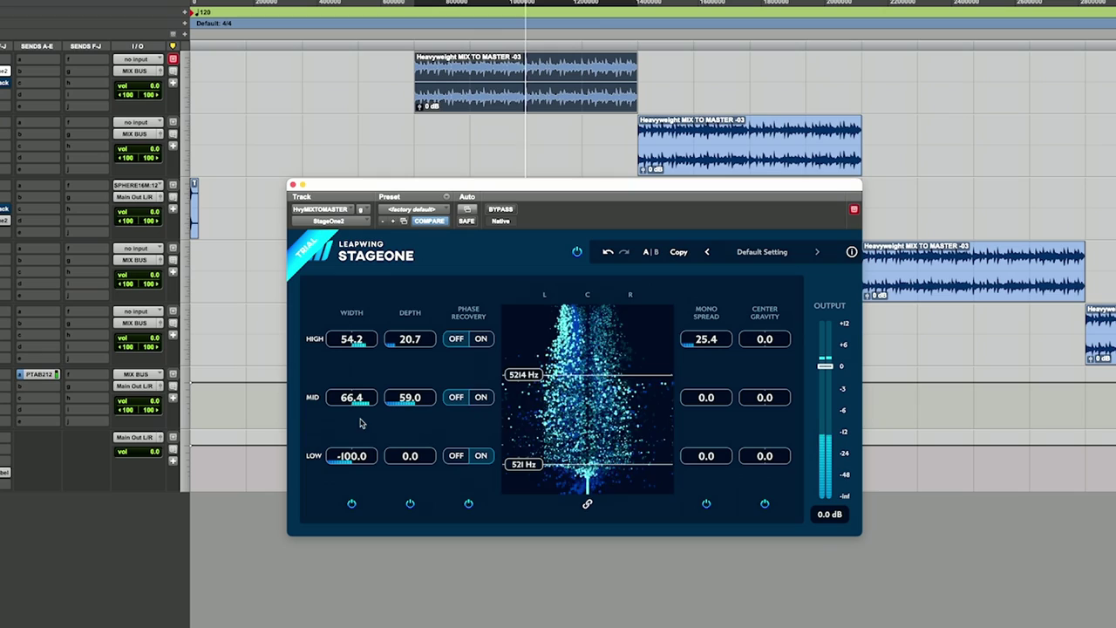
{"action": "mouse_move", "coordinate": [364, 410]}
{"action": "left_mouse_down"}
{"action": "mouse_move", "coordinate": [363, 397]}
{"action": "mouse_move", "coordinate": [349, 399]}
{"action": "left_mouse_up"}
{"action": "left_click", "coordinate": [500, 210]}
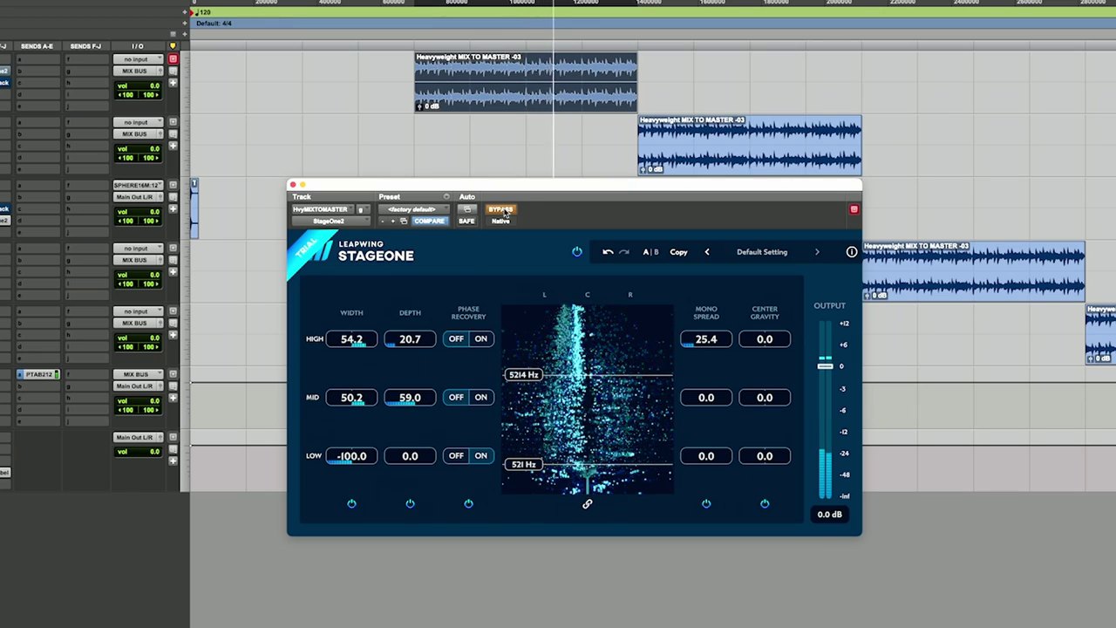
{"action": "left_click", "coordinate": [501, 210]}
{"action": "left_click_drag", "start_coordinate": [395, 401], "coordinate": [393, 408]}
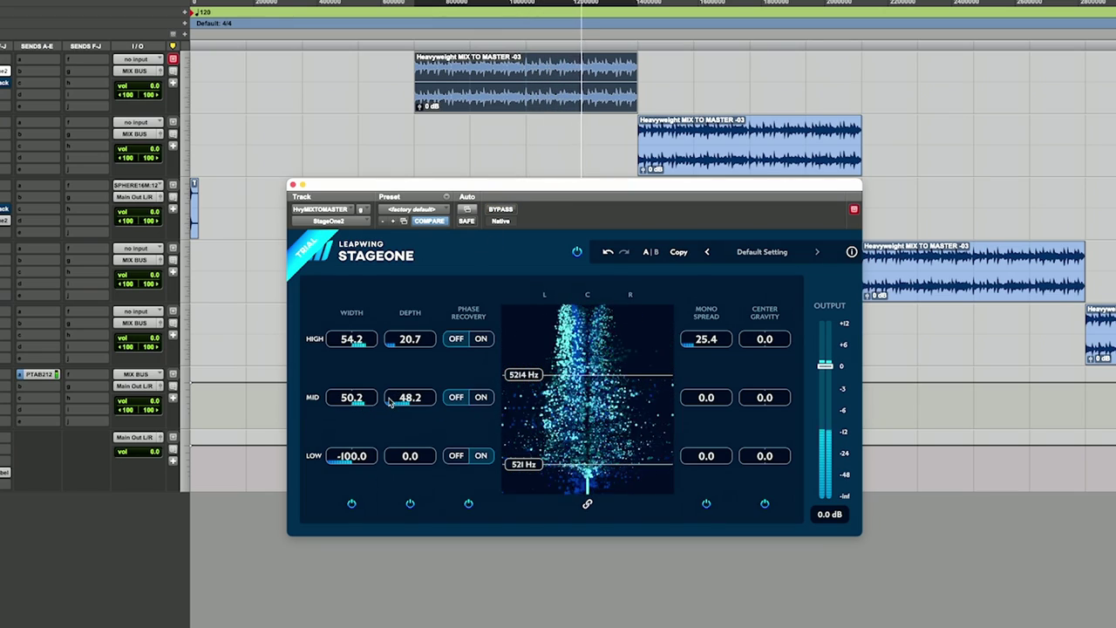
{"action": "left_click", "coordinate": [504, 211]}
{"action": "left_click", "coordinate": [504, 211]}
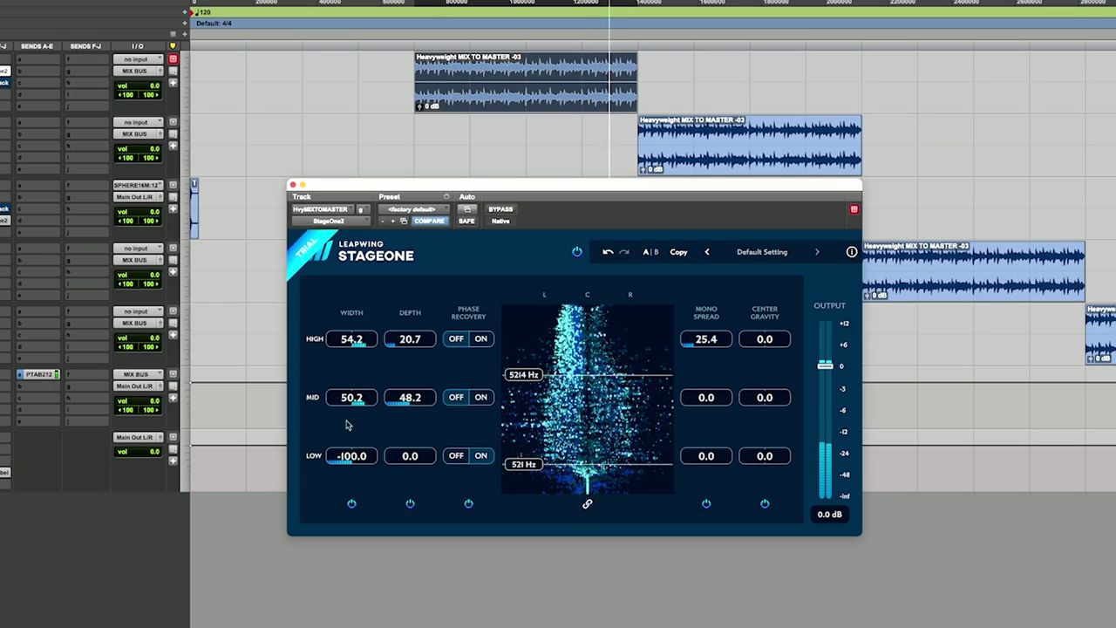
Step: Raise Mid width to 64.4 and High width to 60.5, then trim output to -0.5 dB
{"action": "left_click_drag", "start_coordinate": [359, 408], "coordinate": [362, 388]}
{"action": "left_click_drag", "start_coordinate": [358, 350], "coordinate": [359, 338]}
{"action": "left_click", "coordinate": [504, 211]}
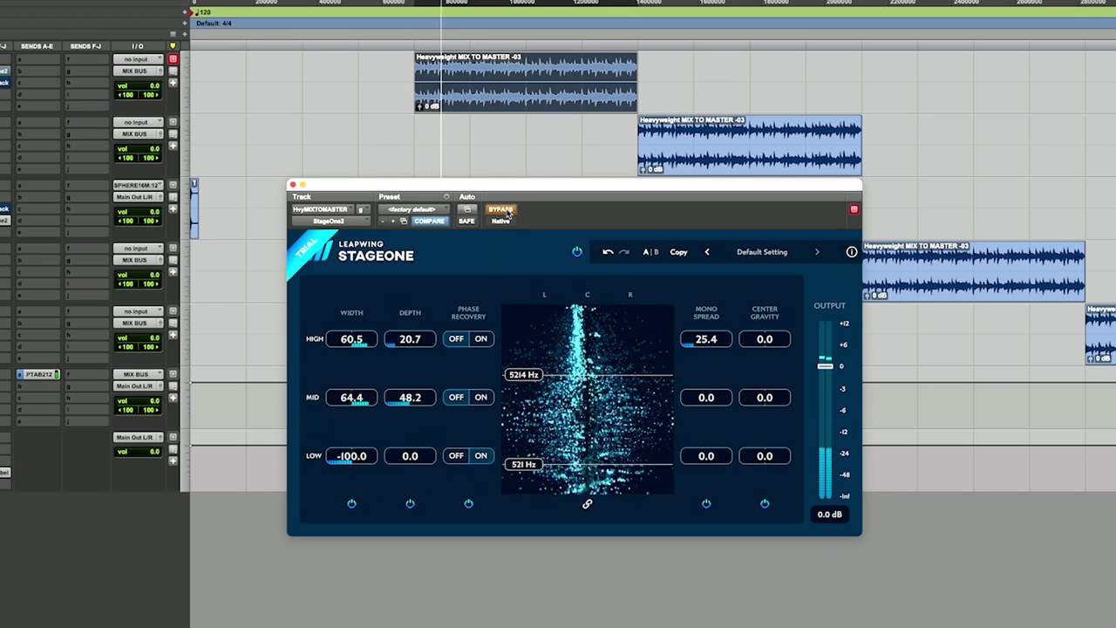
{"action": "left_click", "coordinate": [504, 211]}
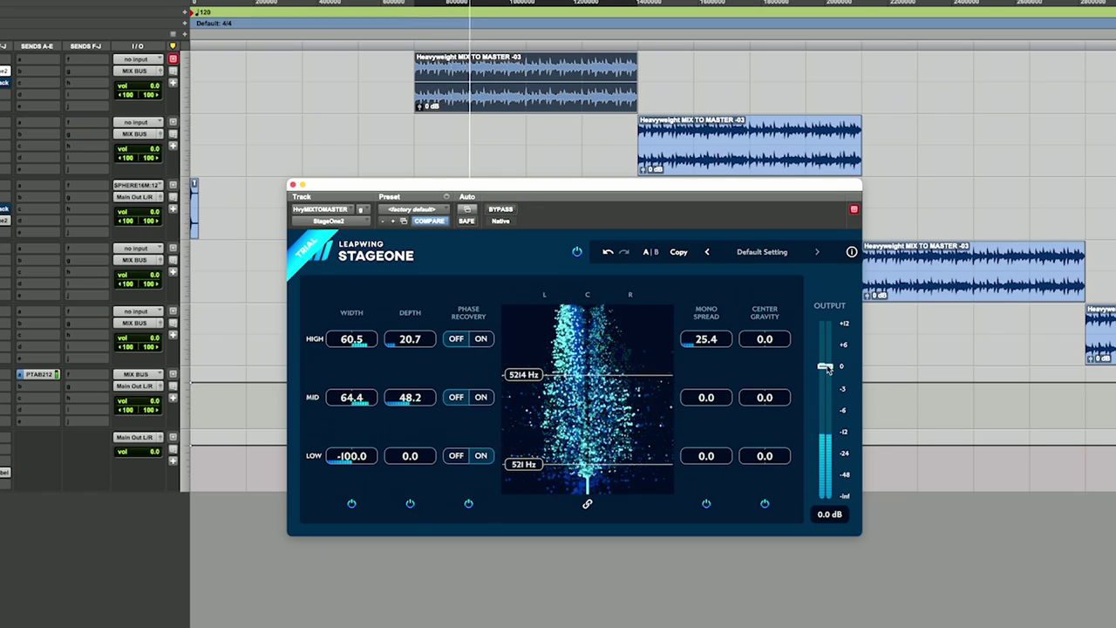
{"action": "left_click_drag", "start_coordinate": [832, 367], "coordinate": [831, 371]}
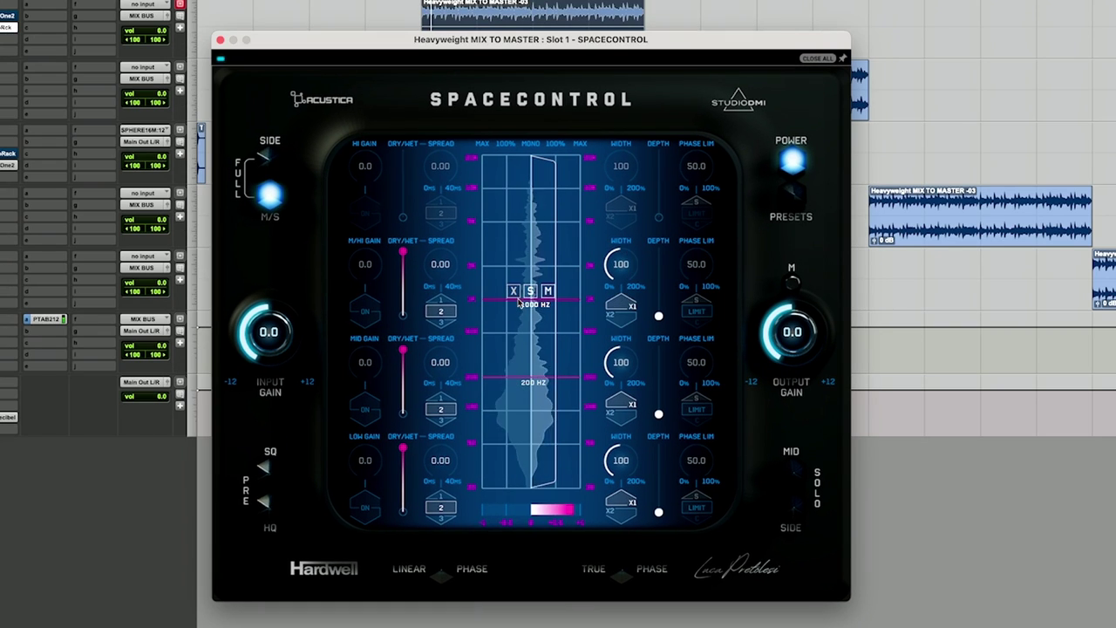
Step: Toggle SpaceControl's mid-high band split off and on, then solo the mid-high band
{"action": "left_click", "coordinate": [517, 295]}
{"action": "left_click", "coordinate": [517, 293]}
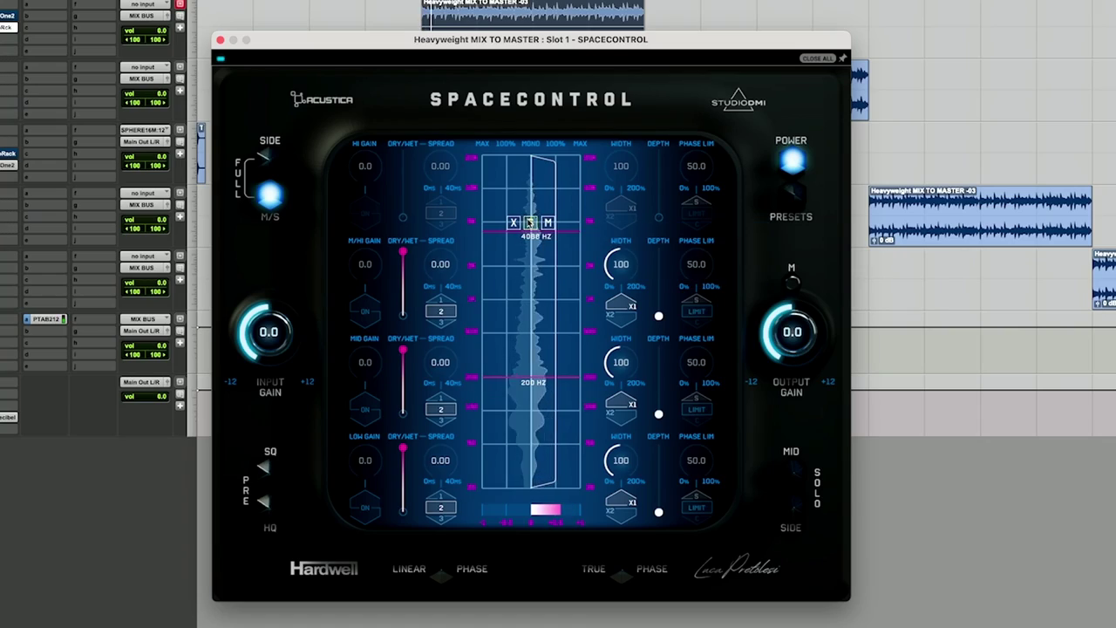
{"action": "left_click_drag", "start_coordinate": [440, 264], "coordinate": [449, 227]}
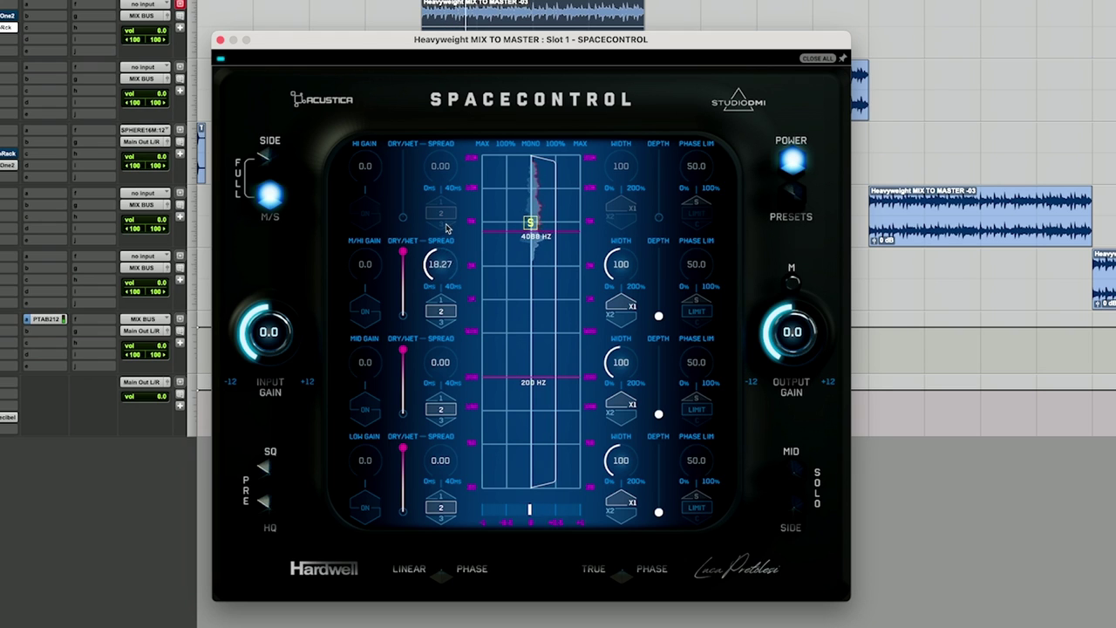
Step: Set the mid-high spread to about 11.48 and widen the mid-high band past 100
{"action": "left_click", "coordinate": [446, 311]}
{"action": "left_click_drag", "start_coordinate": [441, 266], "coordinate": [397, 280]}
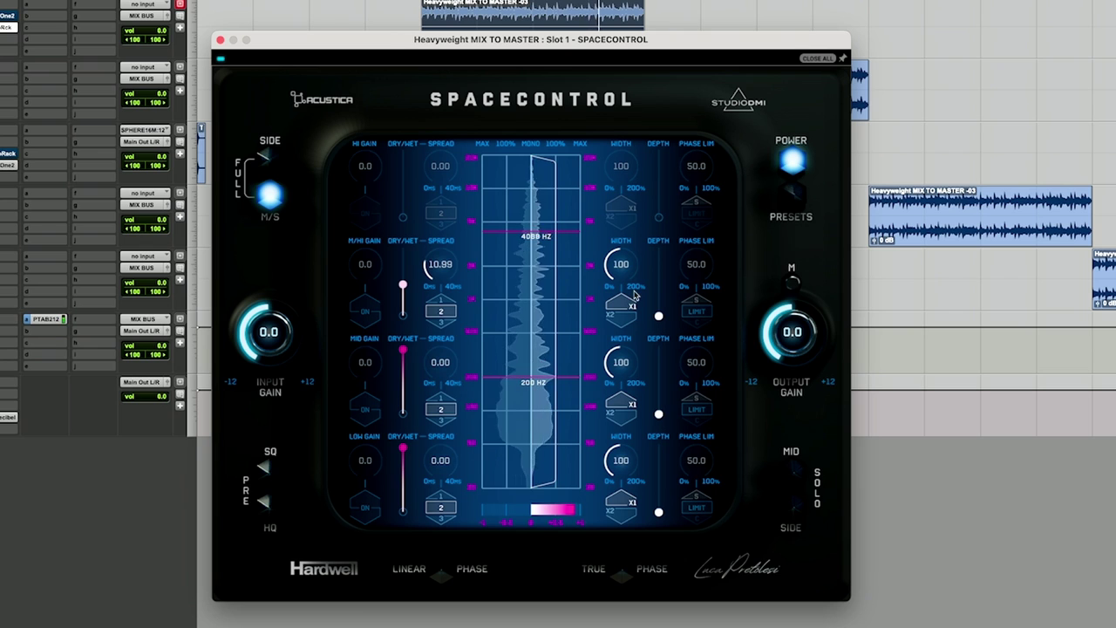
{"action": "left_click_drag", "start_coordinate": [625, 277], "coordinate": [622, 266]}
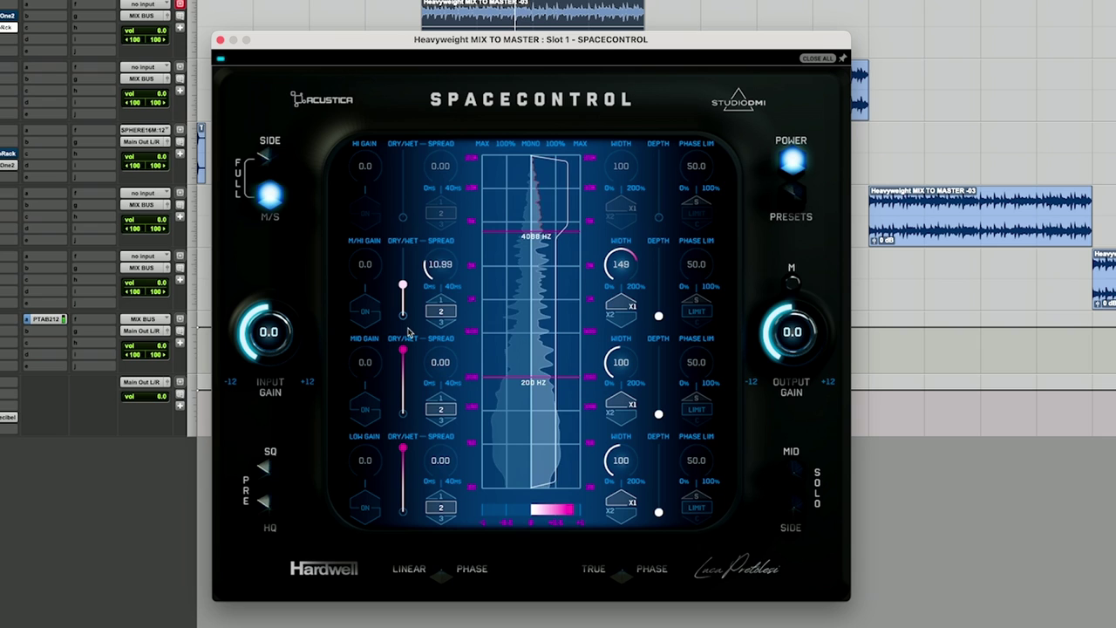
{"action": "left_click_drag", "start_coordinate": [442, 275], "coordinate": [444, 266]}
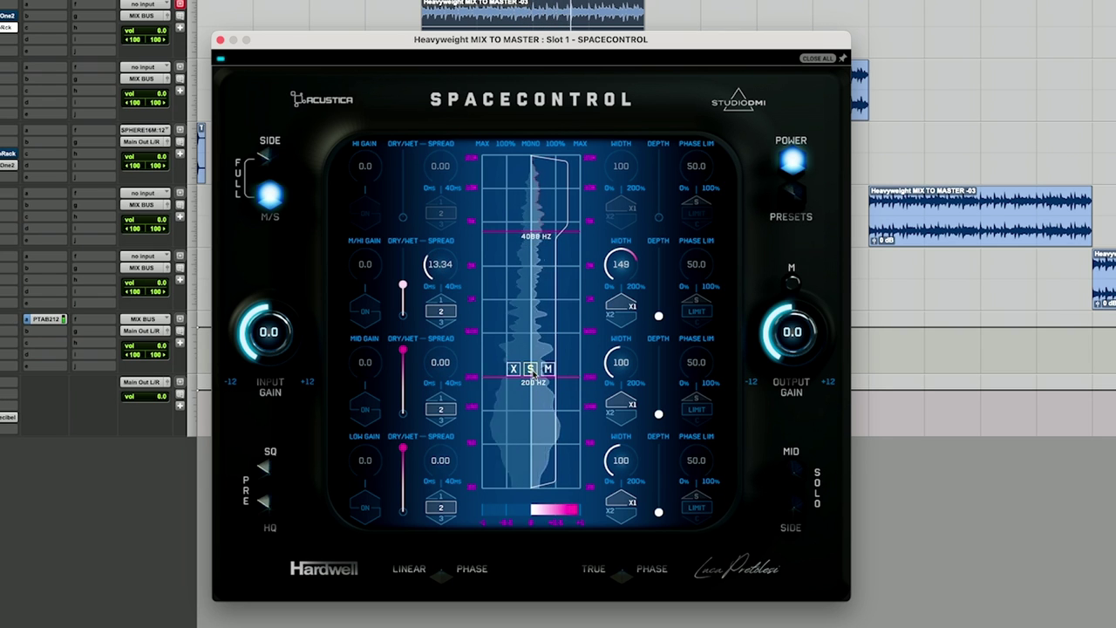
Step: Add spread to the Mid band, widen it to 150 and switch on its phase limiter
{"action": "left_click_drag", "start_coordinate": [442, 377], "coordinate": [400, 396]}
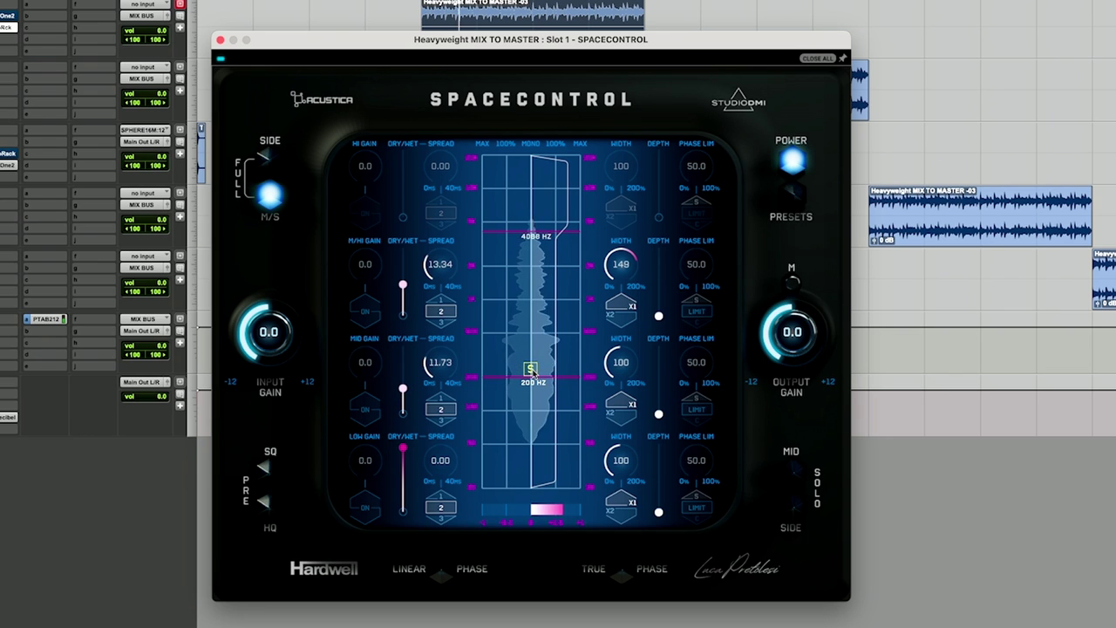
{"action": "left_click_drag", "start_coordinate": [616, 370], "coordinate": [684, 426]}
{"action": "left_click", "coordinate": [695, 406]}
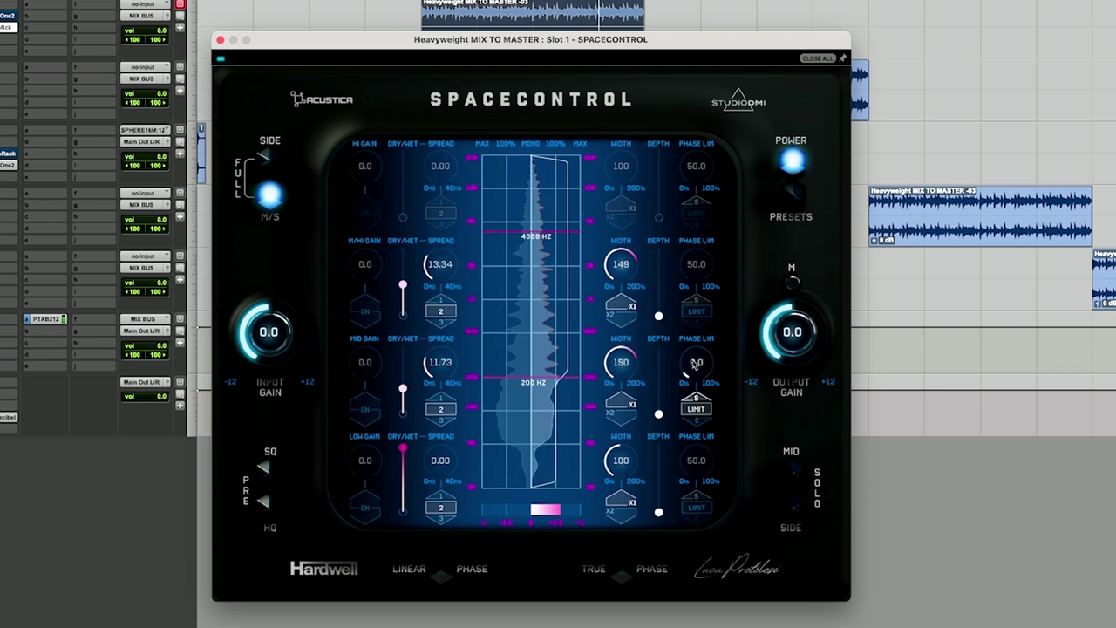
Step: Enable the M/Hi phase limiter and set phase limits to 10.8 (M/Hi) and 41.4 (Mid)
{"action": "left_click_drag", "start_coordinate": [695, 362], "coordinate": [694, 353]}
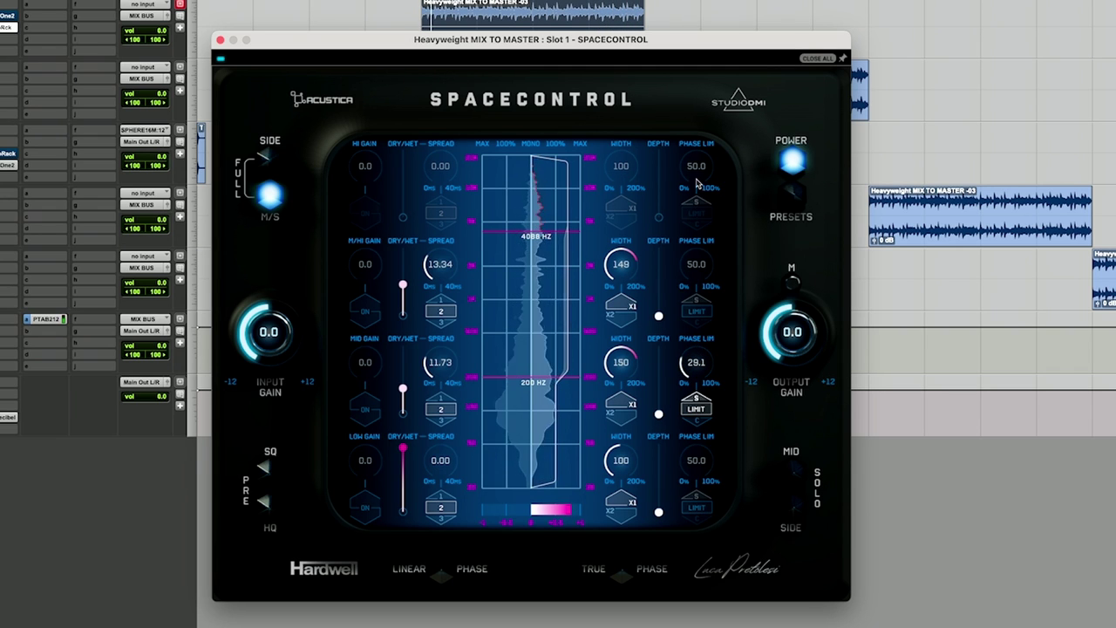
{"action": "left_click", "coordinate": [695, 302]}
{"action": "left_click_drag", "start_coordinate": [696, 269], "coordinate": [695, 300]}
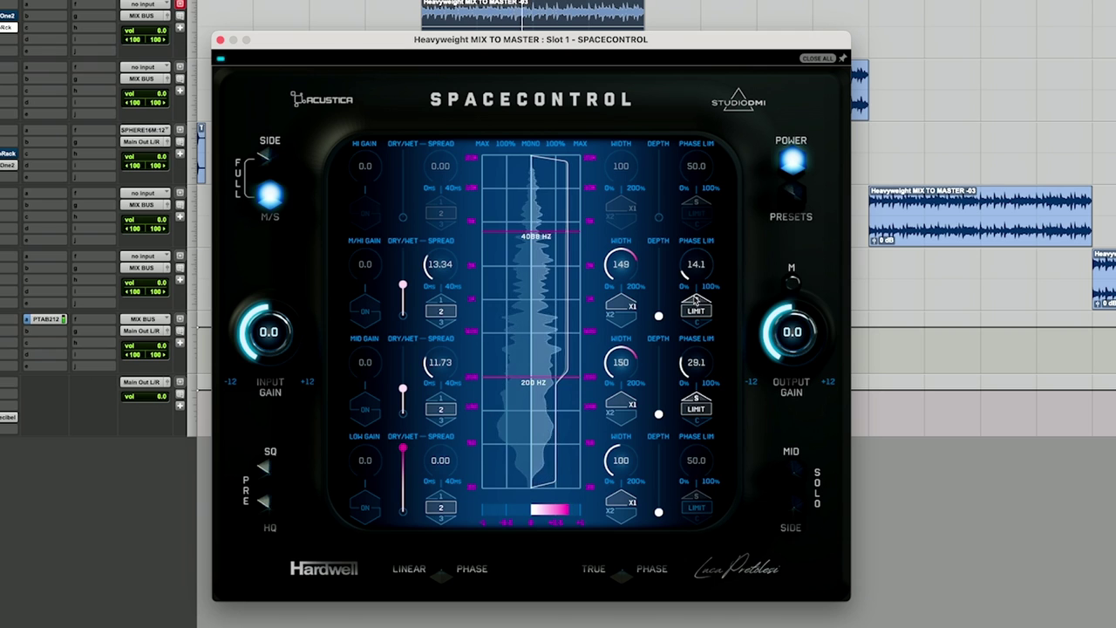
{"action": "left_click", "coordinate": [796, 161]}
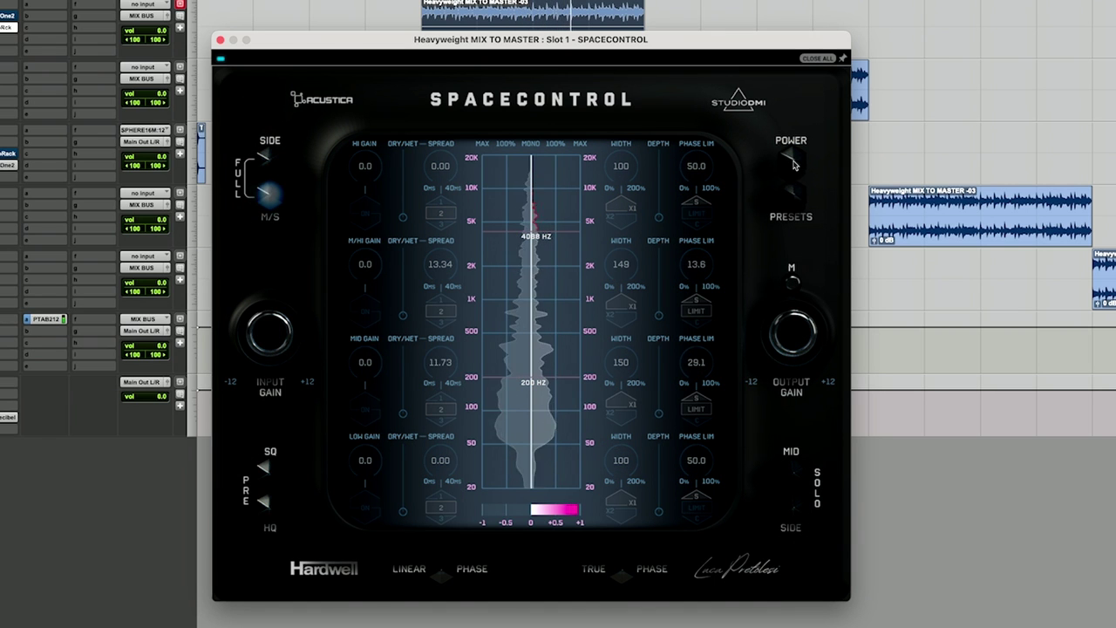
{"action": "left_click", "coordinate": [794, 160]}
{"action": "left_click_drag", "start_coordinate": [696, 264], "coordinate": [695, 275]}
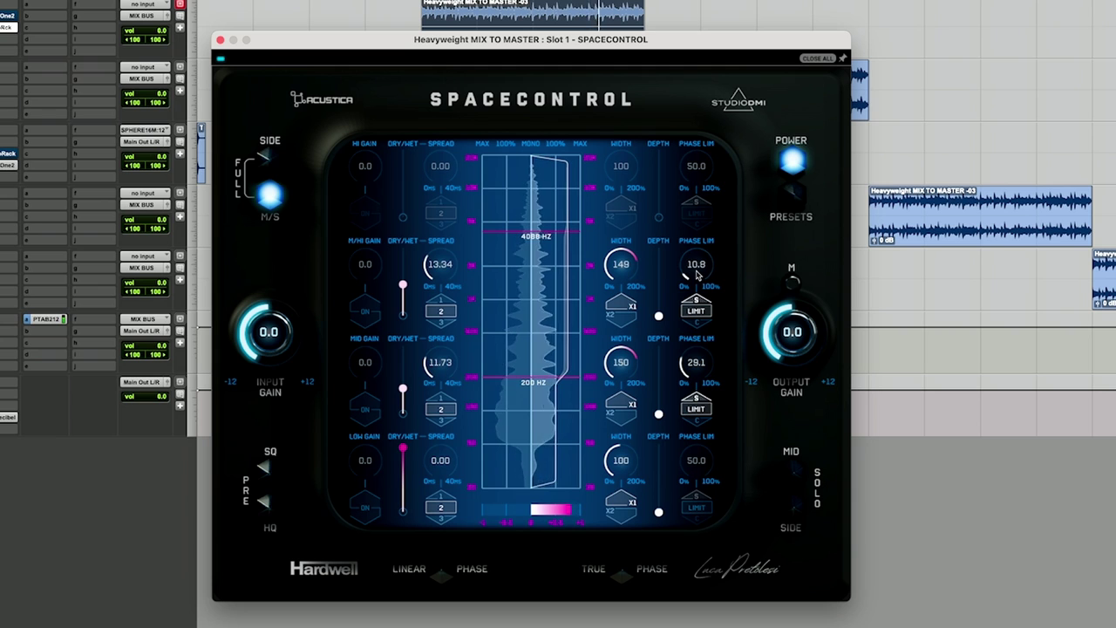
{"action": "left_click_drag", "start_coordinate": [697, 376], "coordinate": [697, 368]}
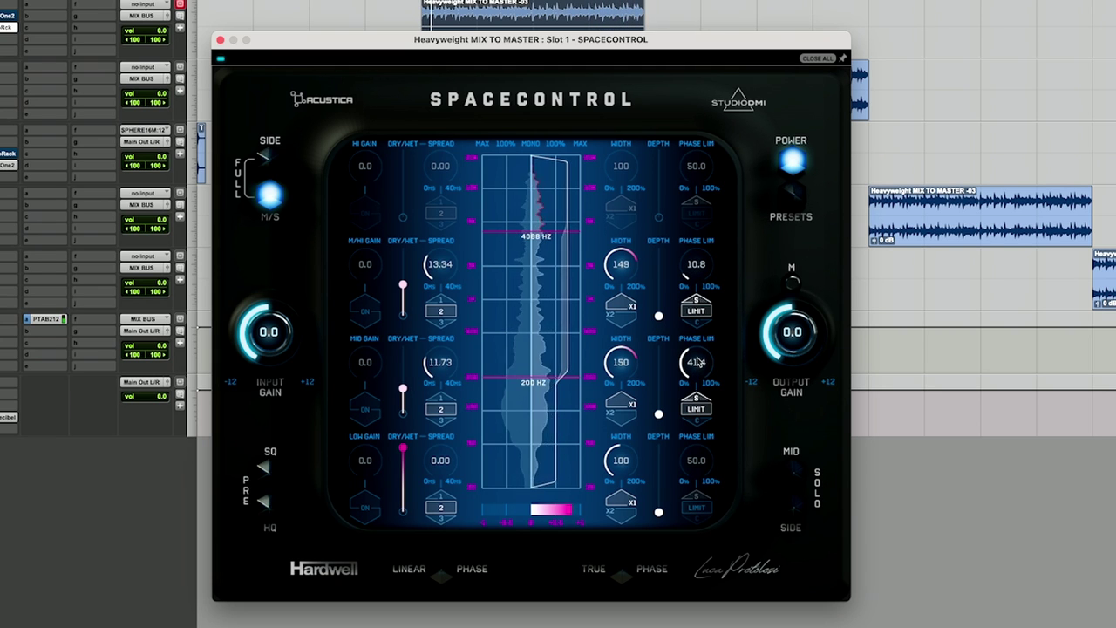
Step: Collapse the Low band width to 0 and compare against SpaceControl bypassed
{"action": "mouse_move", "coordinate": [527, 398]}
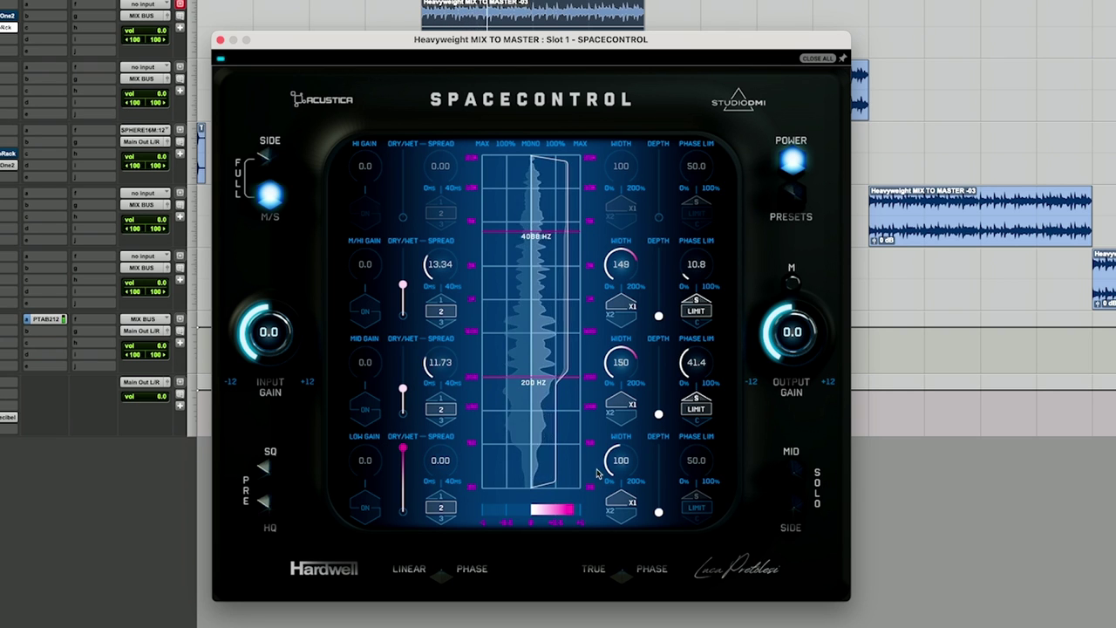
{"action": "left_click_drag", "start_coordinate": [598, 474], "coordinate": [613, 591]}
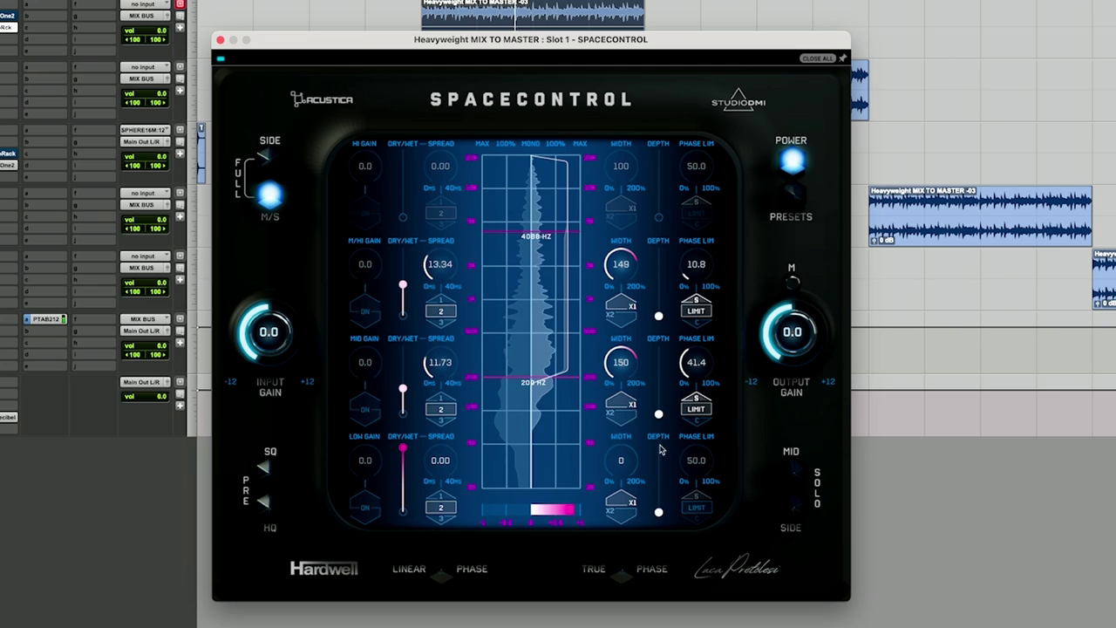
{"action": "left_click", "coordinate": [791, 159]}
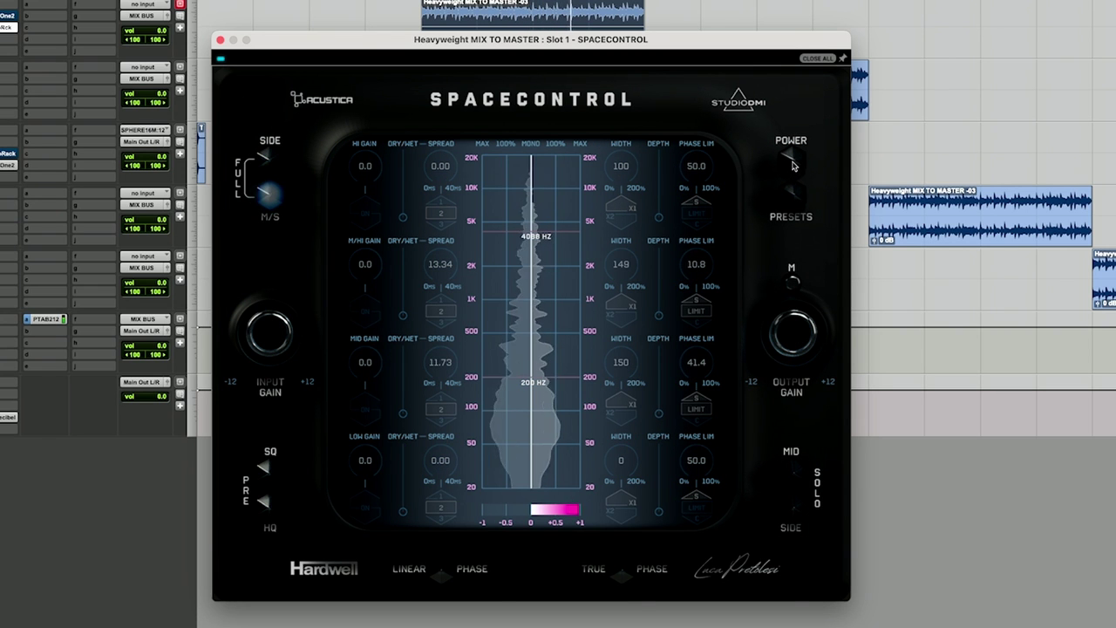
{"action": "left_click", "coordinate": [792, 160]}
Step: Widen the M/Hi band to 166 and reduce its spread to 5.33 ms, then A/B
{"action": "left_click_drag", "start_coordinate": [621, 292], "coordinate": [629, 267]}
{"action": "left_click_drag", "start_coordinate": [439, 265], "coordinate": [442, 288]}
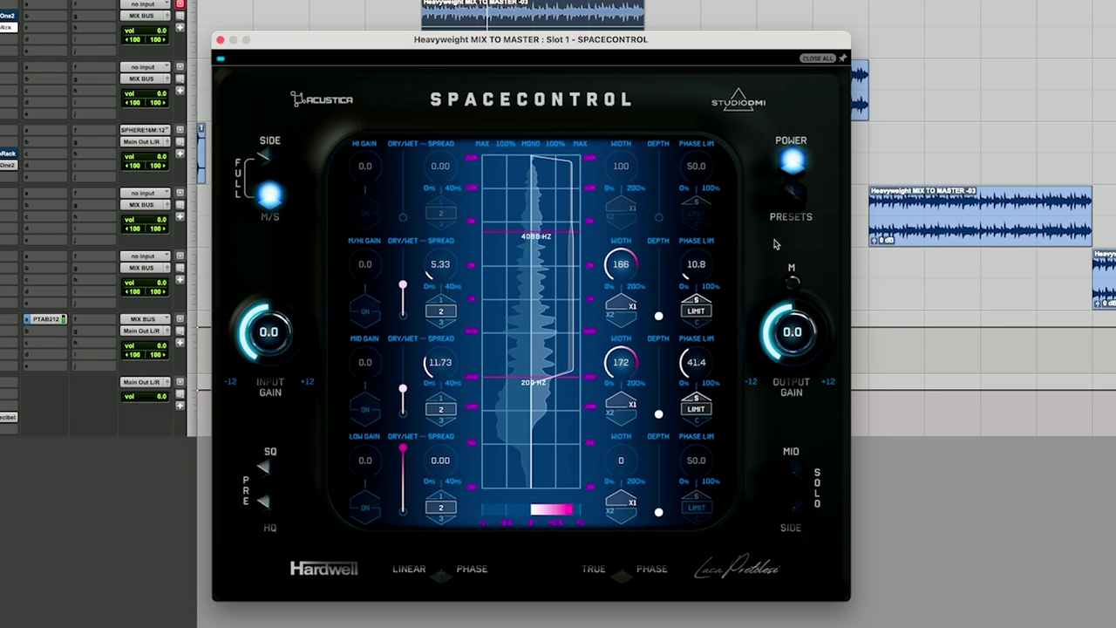
{"action": "left_click", "coordinate": [793, 188]}
{"action": "left_click", "coordinate": [798, 170]}
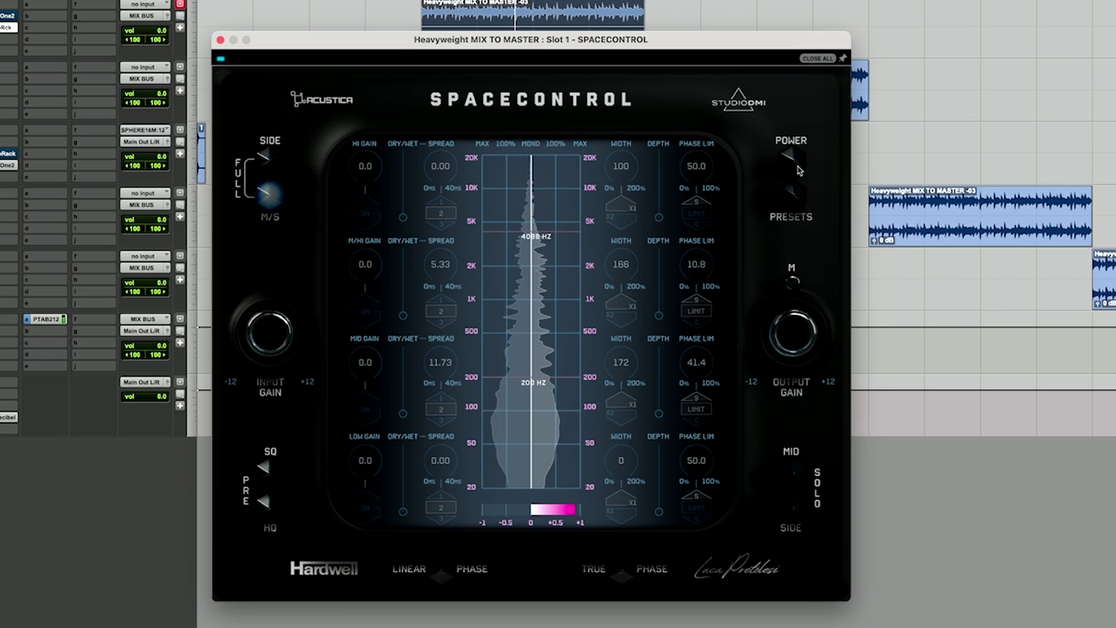
{"action": "left_click", "coordinate": [795, 164]}
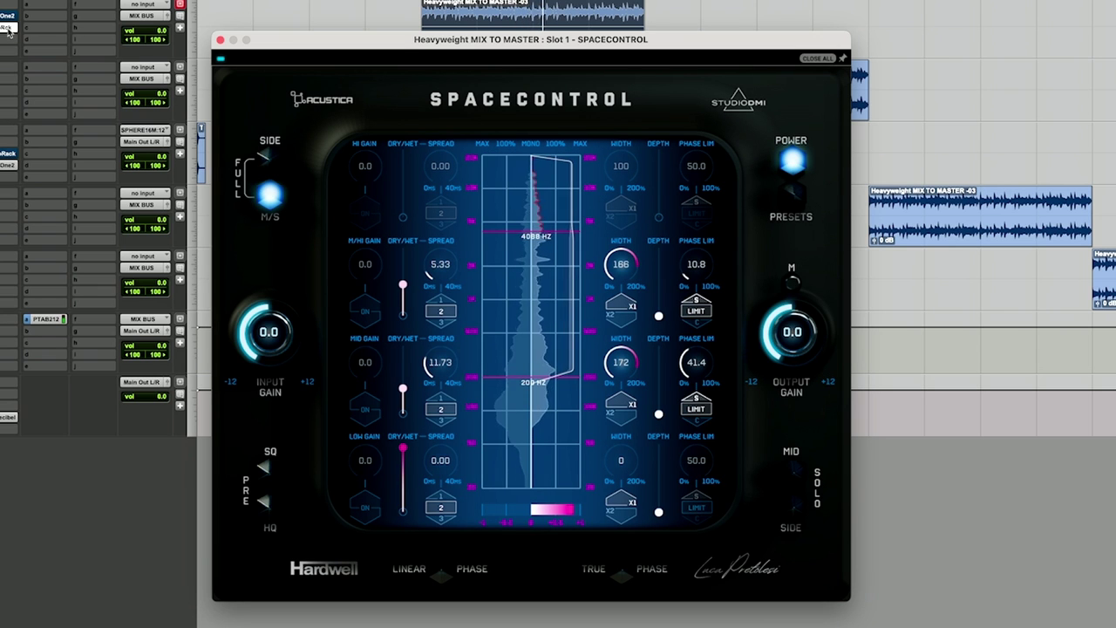
{"action": "left_click_drag", "start_coordinate": [349, 39], "coordinate": [327, 37]}
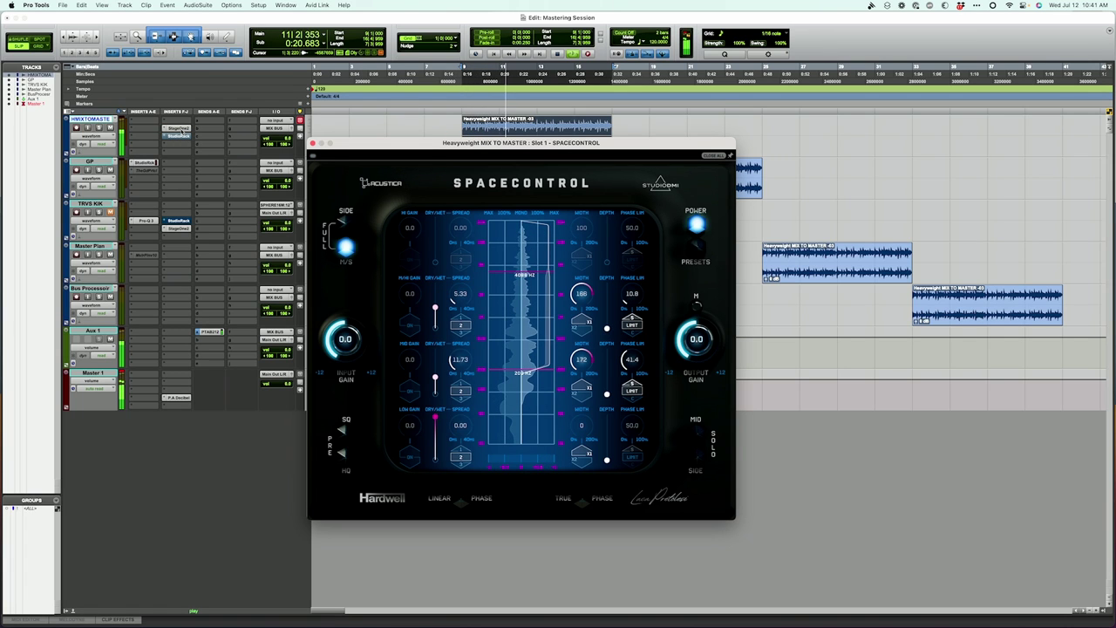
Step: Open StageOne2 on the mix bus, bypass it, and bring up SpaceControl from StudioRack
{"action": "left_click", "coordinate": [179, 129]}
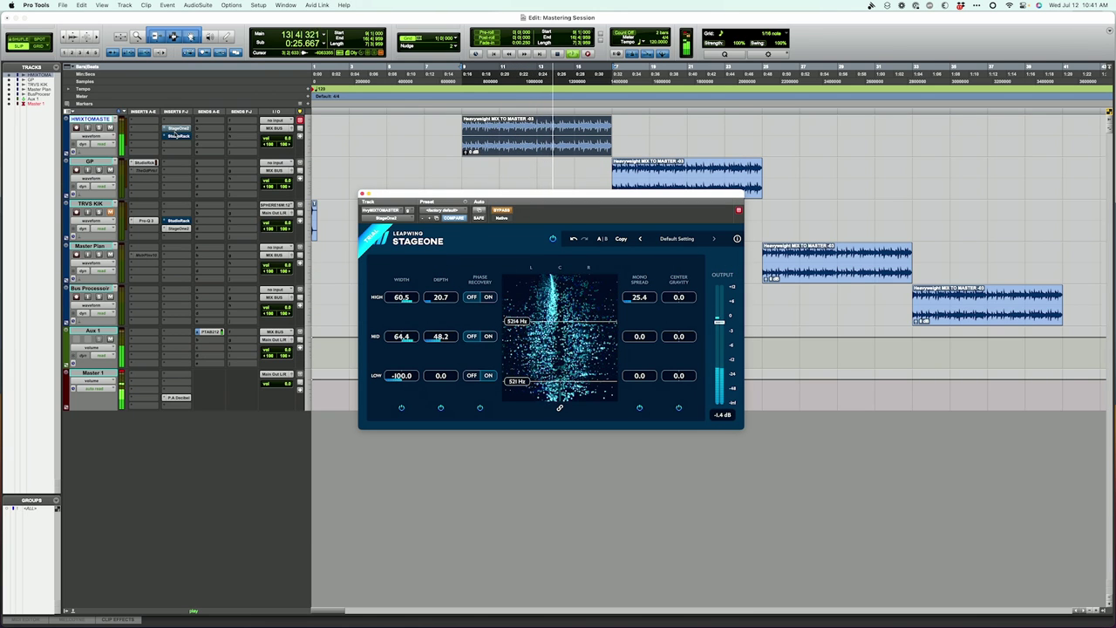
{"action": "left_click", "coordinate": [177, 129], "text": "super"}
{"action": "left_click", "coordinate": [177, 136]}
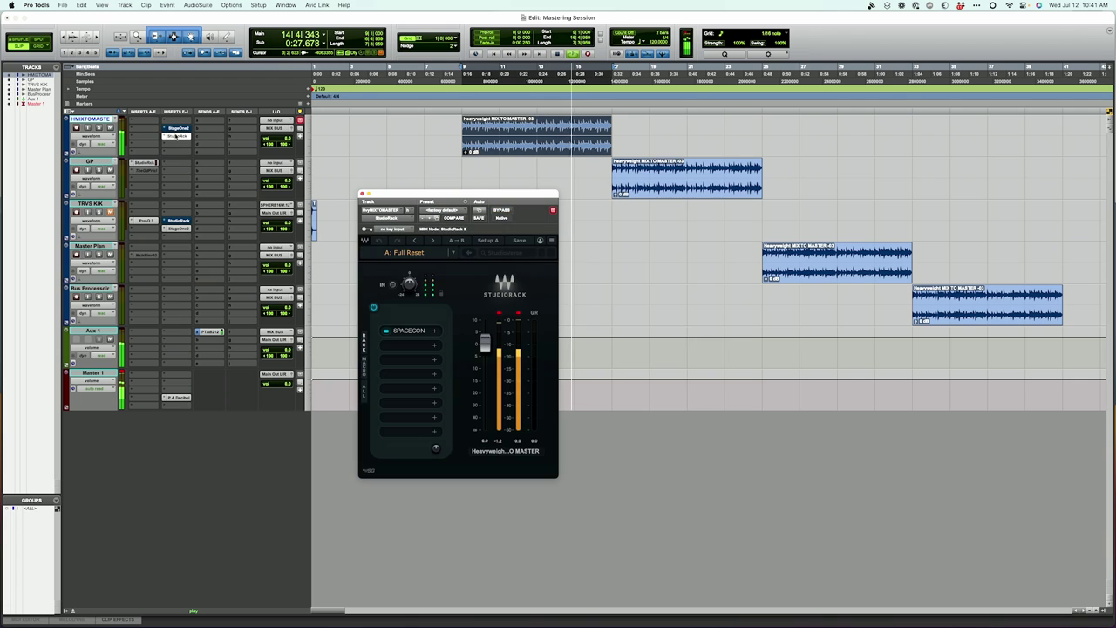
{"action": "left_click", "coordinate": [423, 329]}
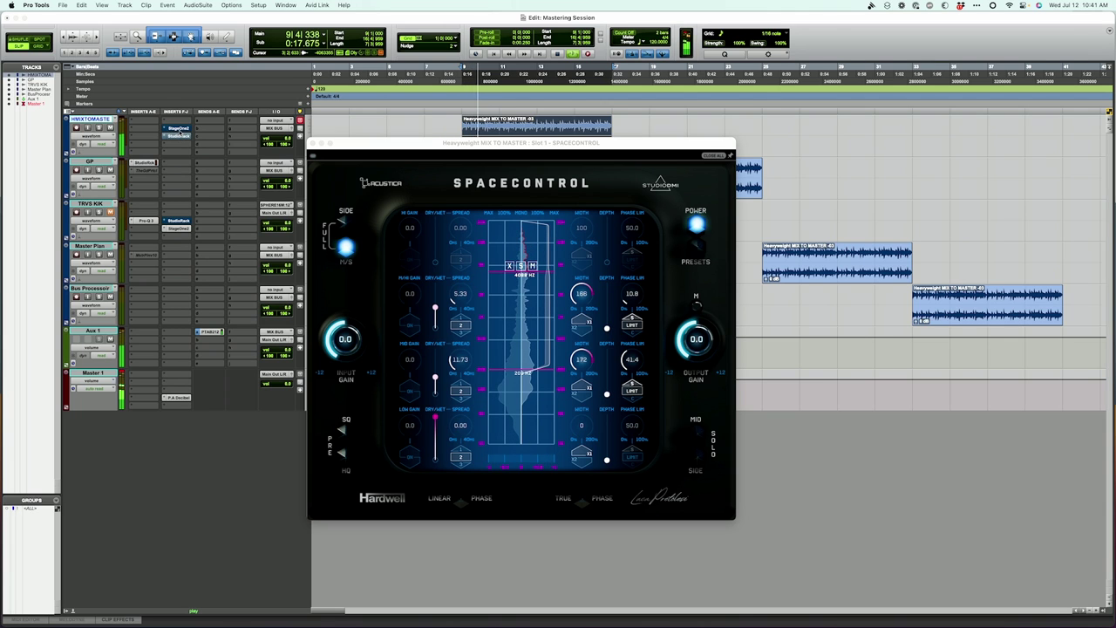
Step: A/B the StageOne2 insert on and off repeatedly, ending with it bypassed
{"action": "left_click", "coordinate": [181, 129]}
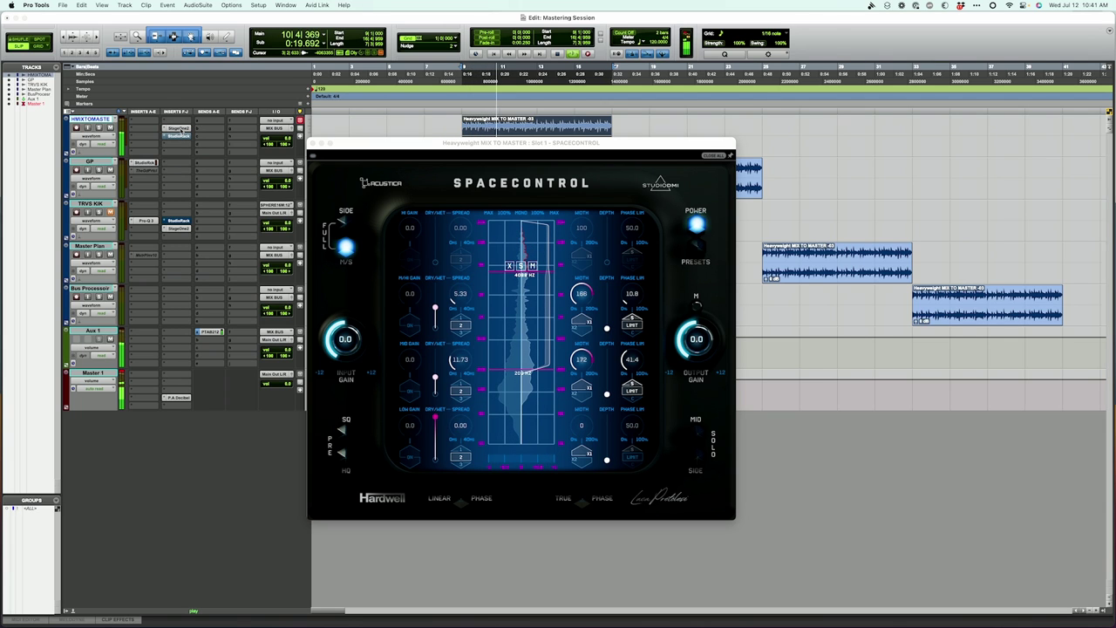
{"action": "left_click", "coordinate": [180, 129]}
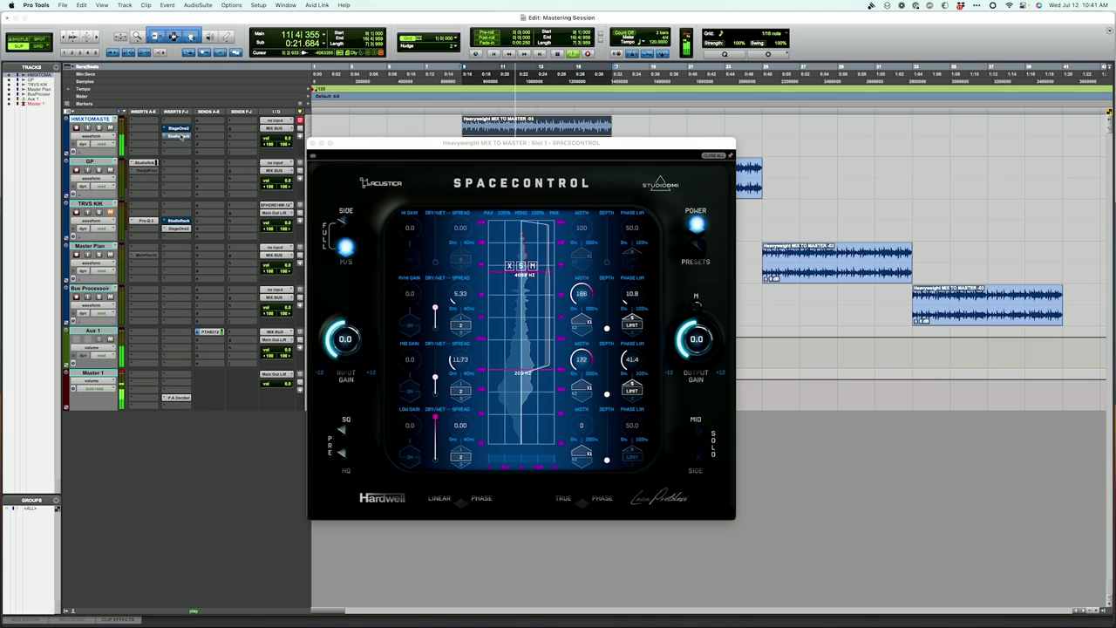
{"action": "left_click", "coordinate": [180, 137]}
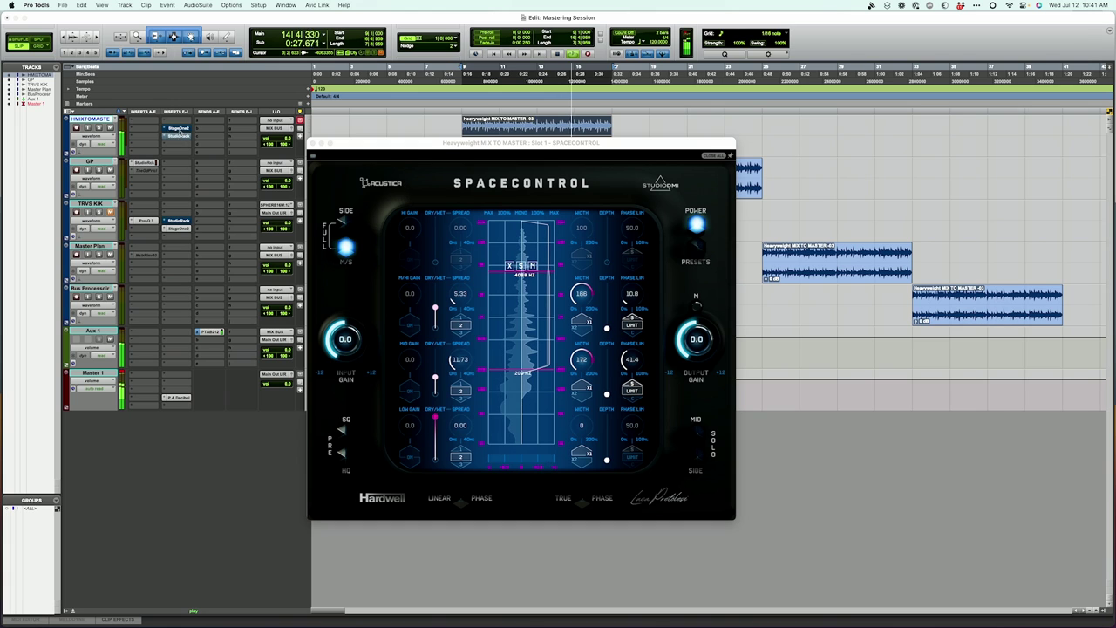
{"action": "left_click", "coordinate": [180, 129]}
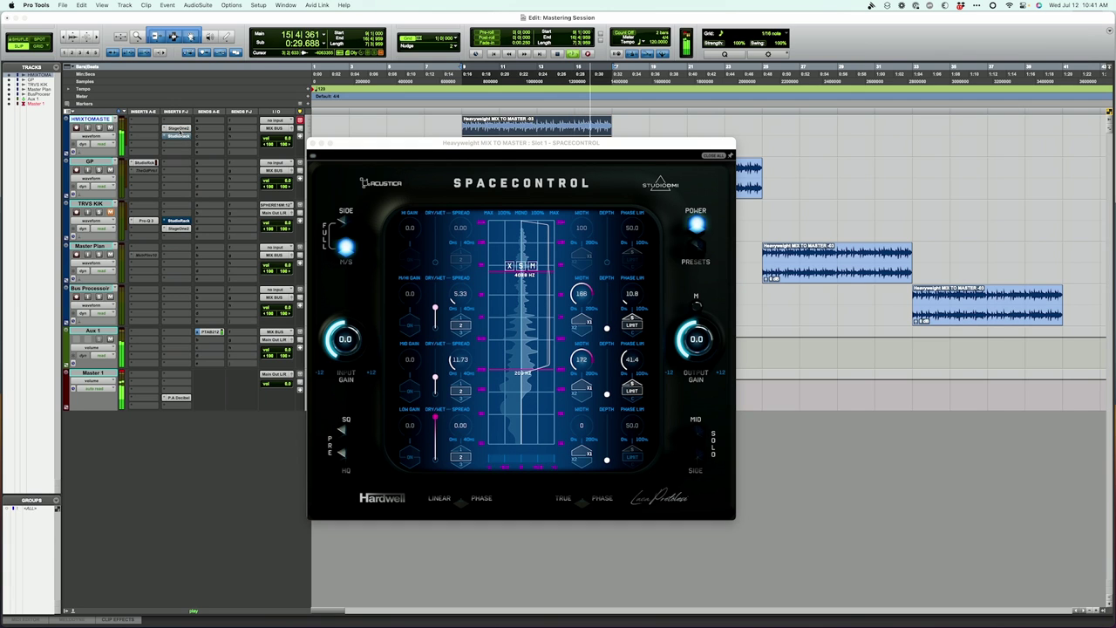
{"action": "left_click", "coordinate": [181, 129]}
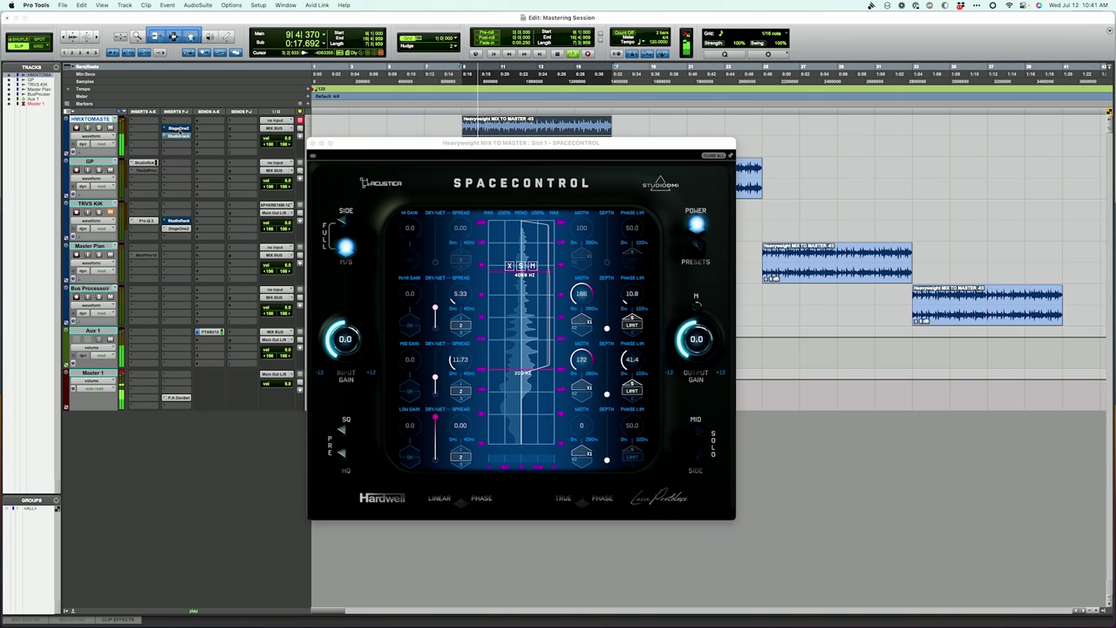
{"action": "left_click", "coordinate": [180, 129]}
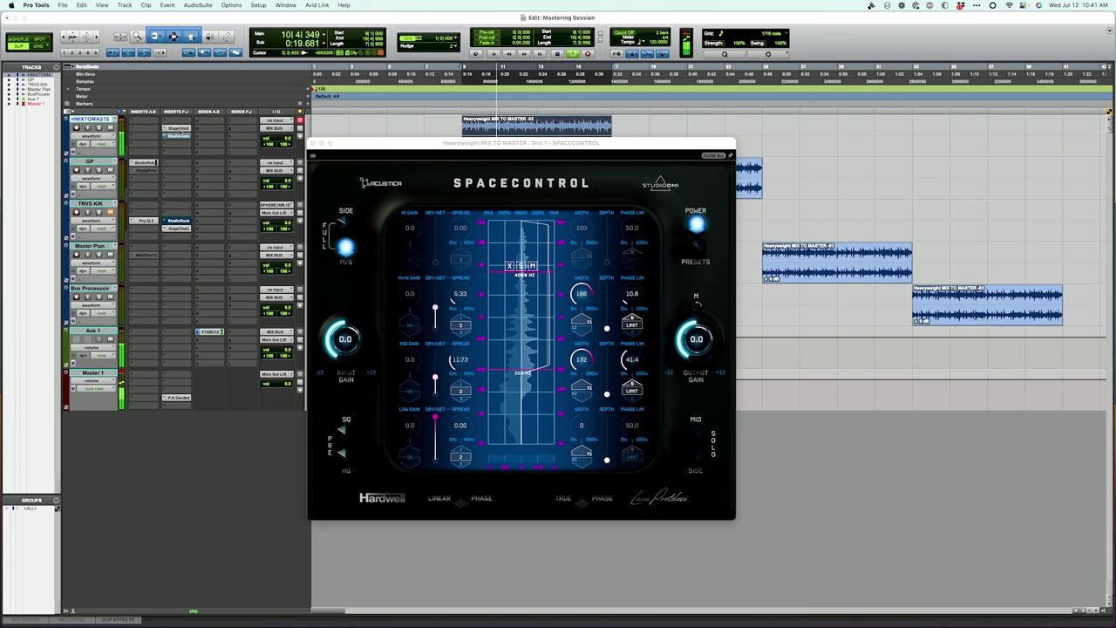